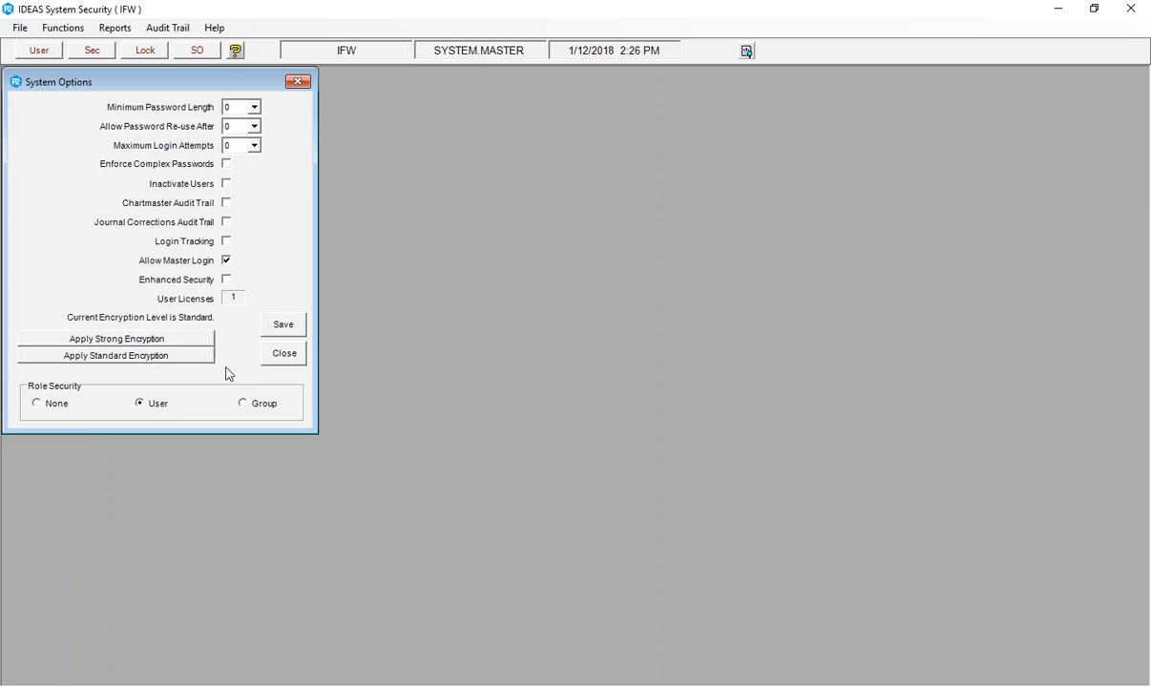
Save the system options, acknowledge the confirmation, and close the System Options window.
left_click(286, 332)
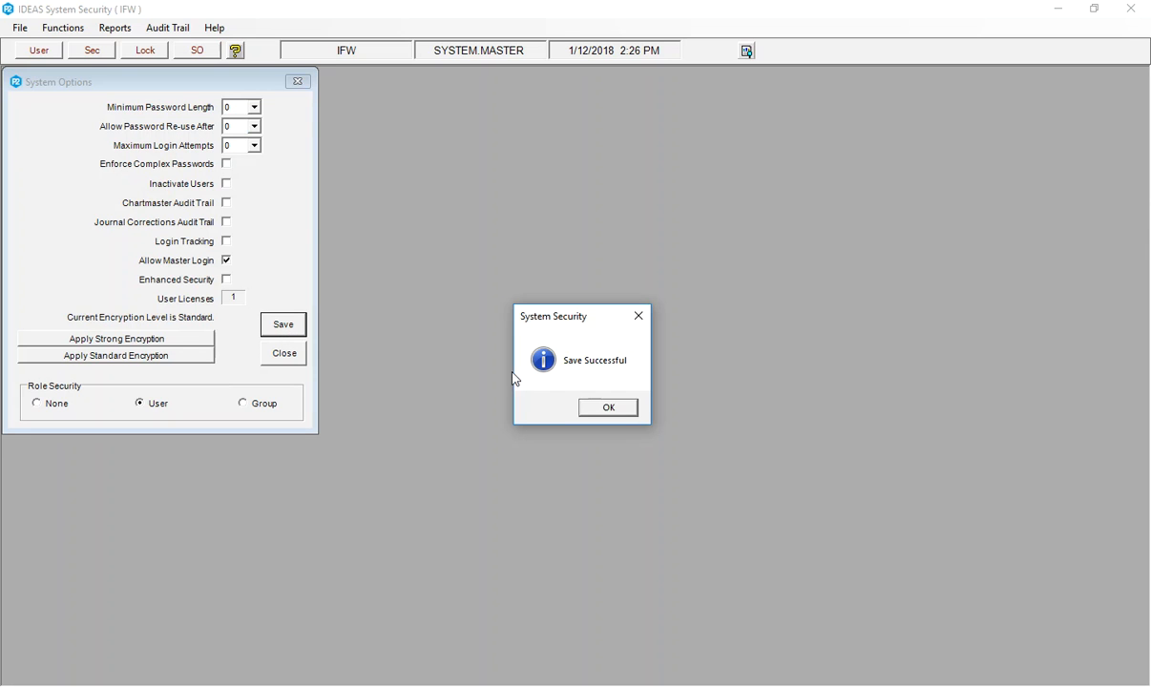
left_click(611, 406)
left_click(283, 354)
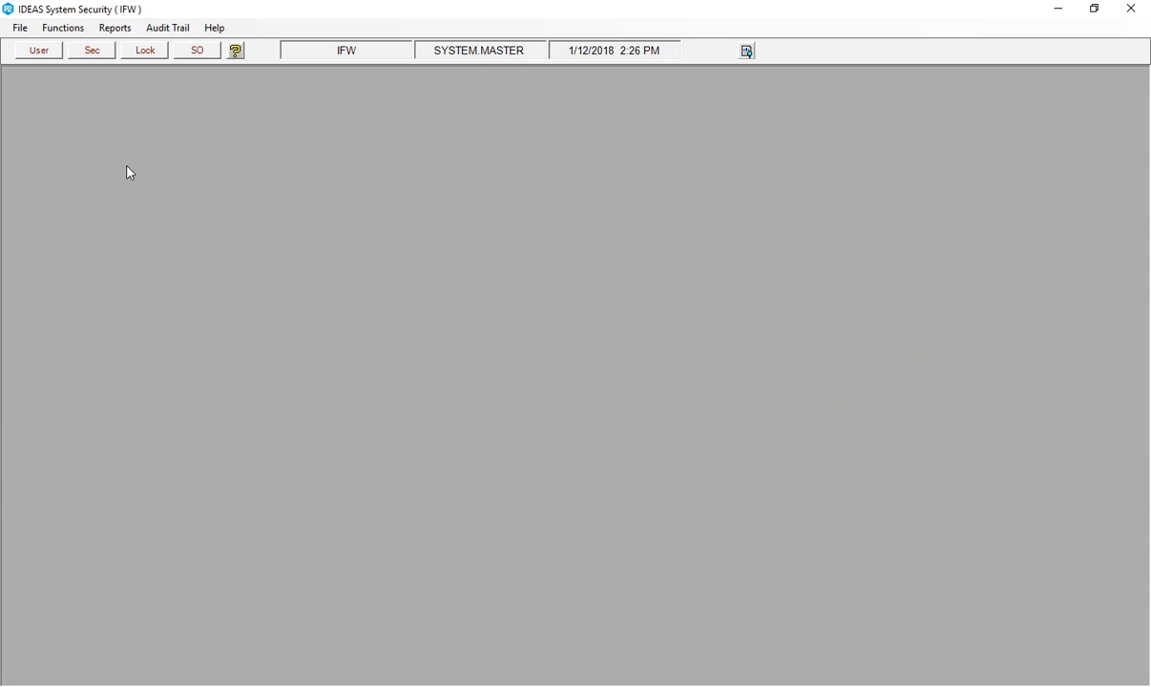
Define a new role named AP_TREASURY, save it, and close the role definition.
left_click(48, 36)
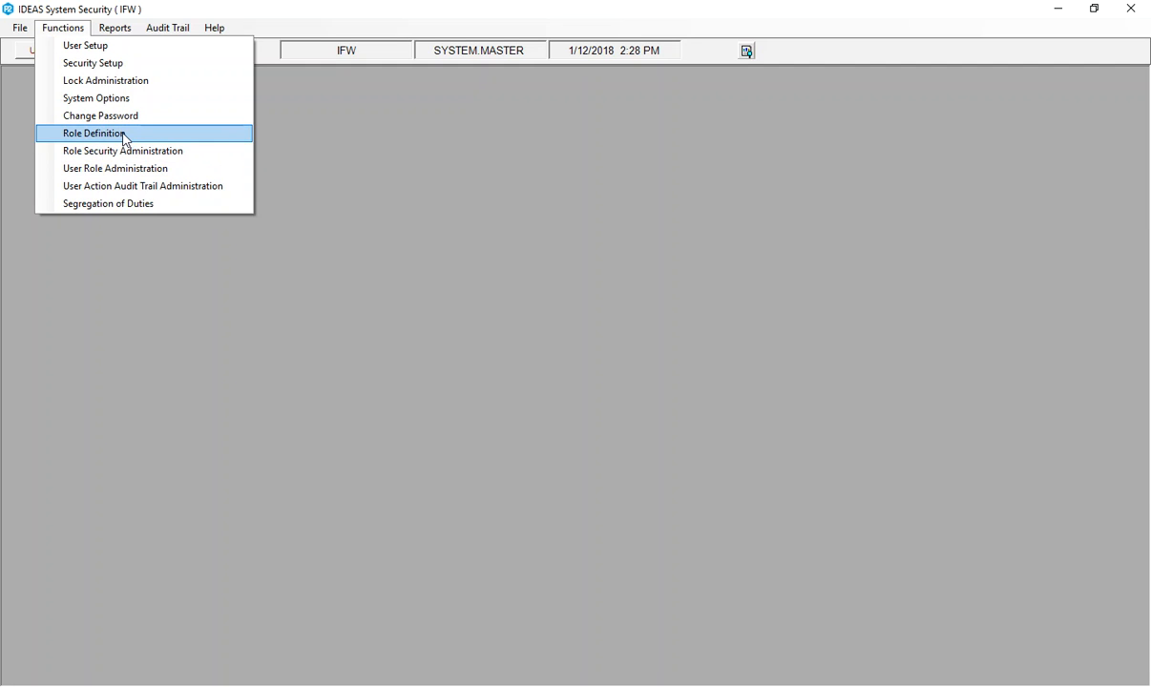
left_click(124, 135)
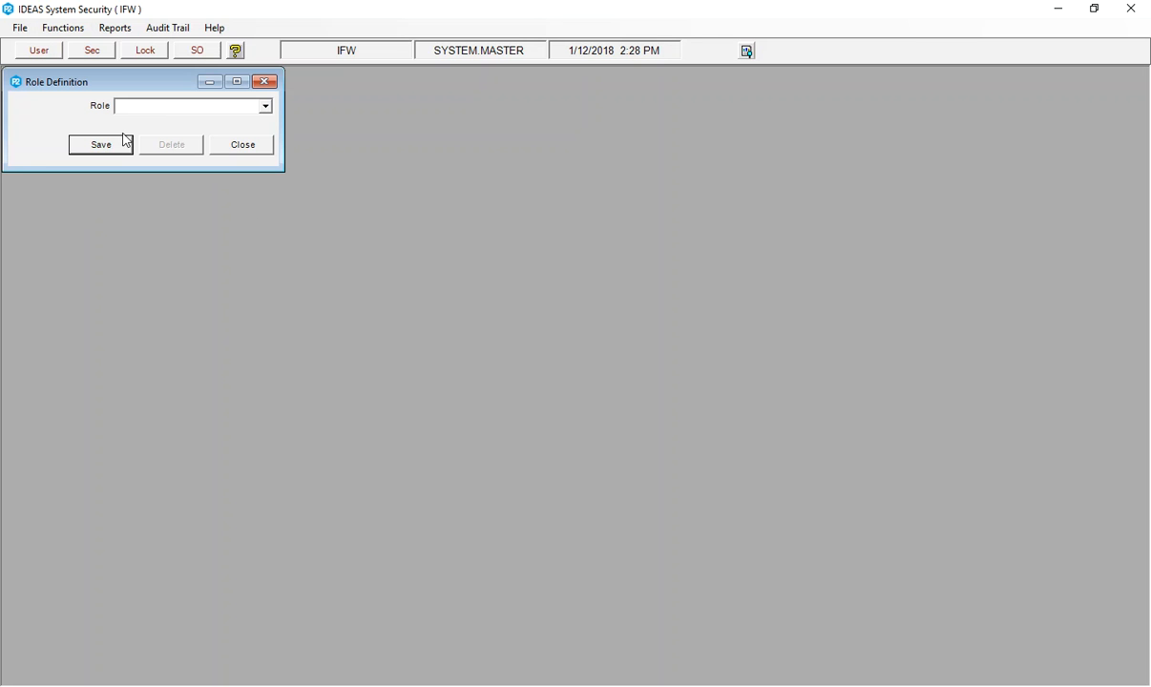
type("AP_TREASURY")
left_click(110, 145)
left_click(259, 147)
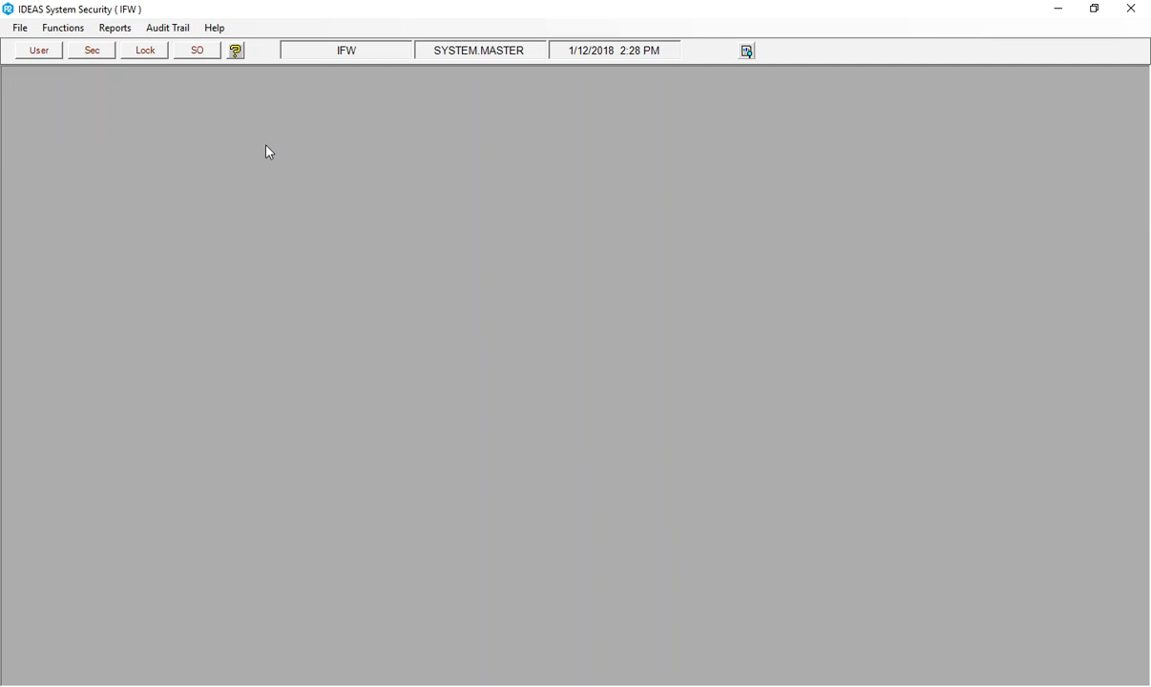
In Role Security Administration, copy the security from ROLE.MASTER to the AP_TREASURY role.
left_click(67, 32)
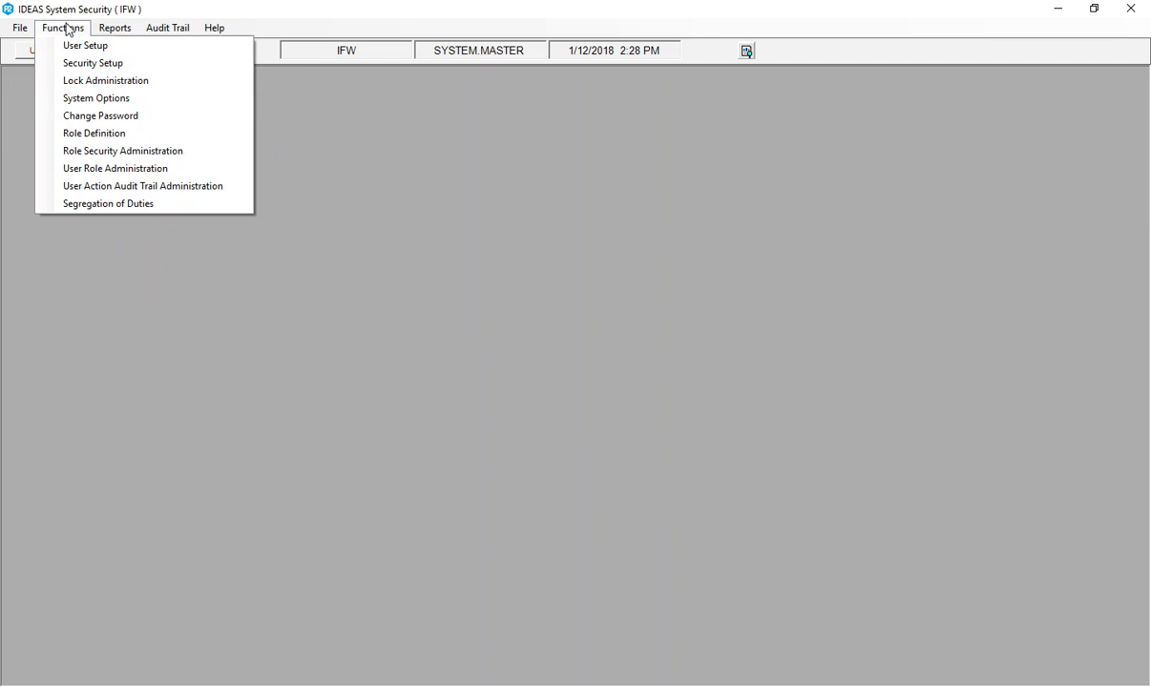
left_click(122, 152)
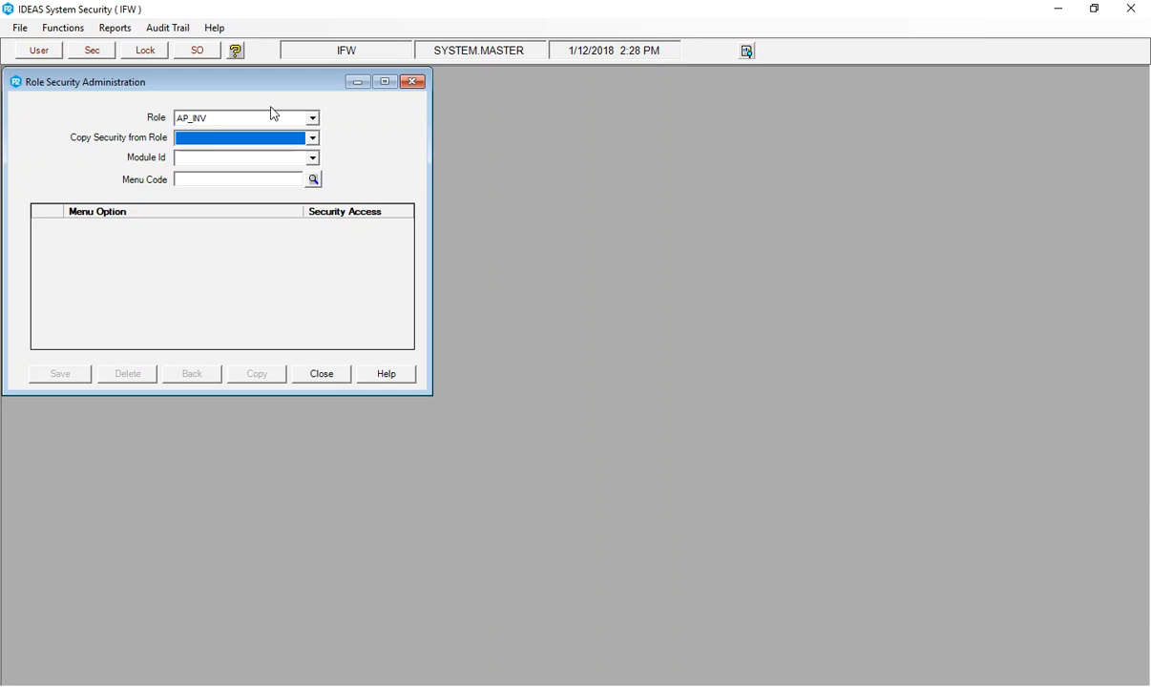
left_click(314, 120)
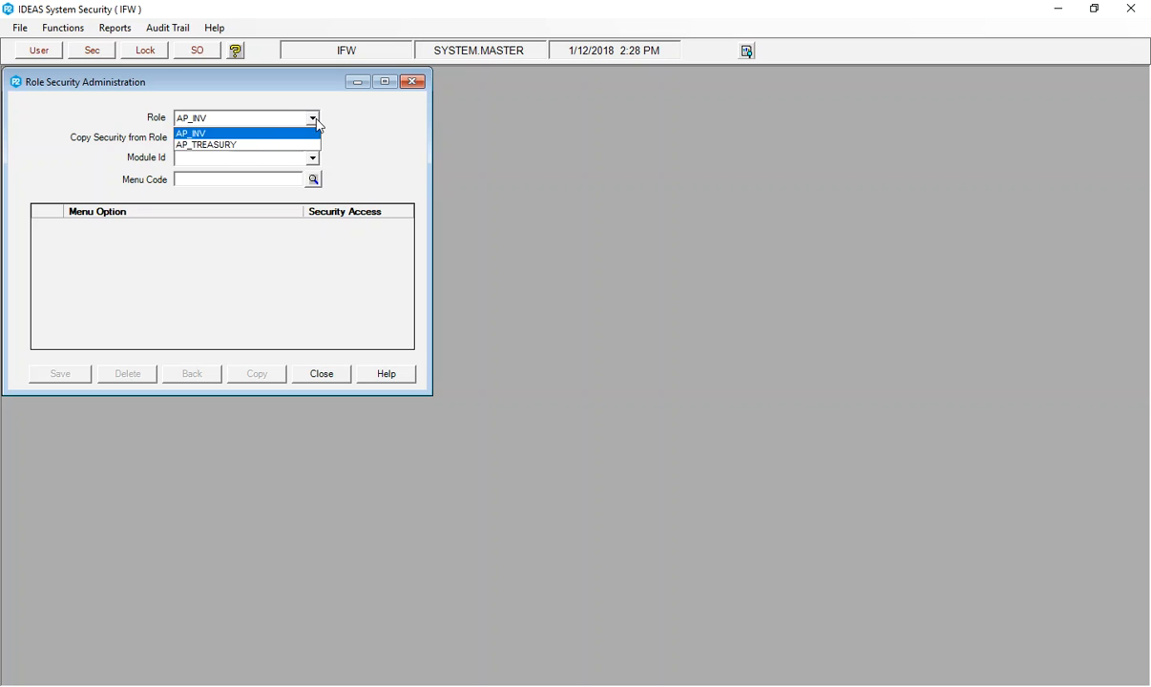
left_click(226, 146)
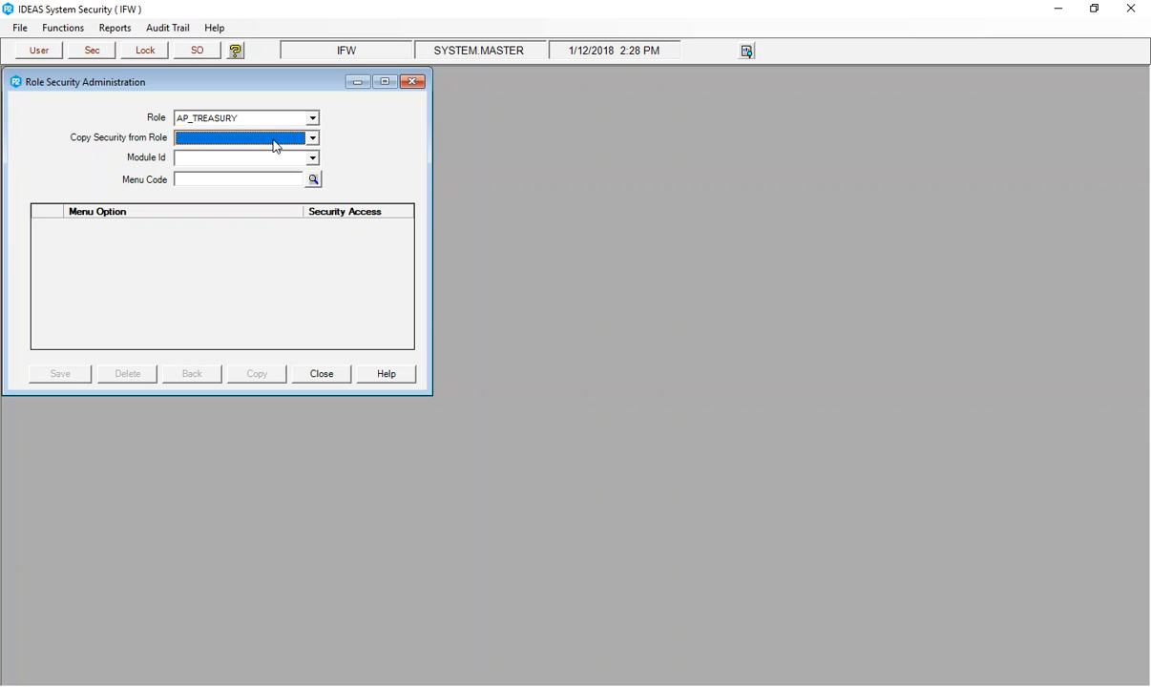
left_click(276, 145)
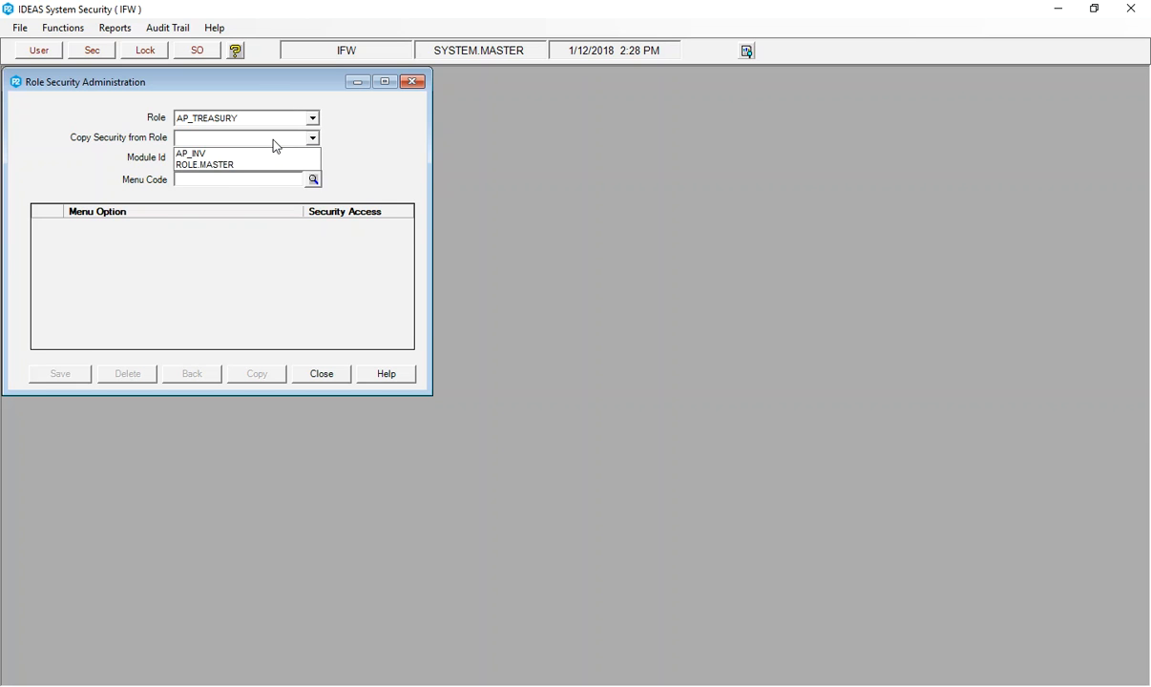
left_click(202, 160)
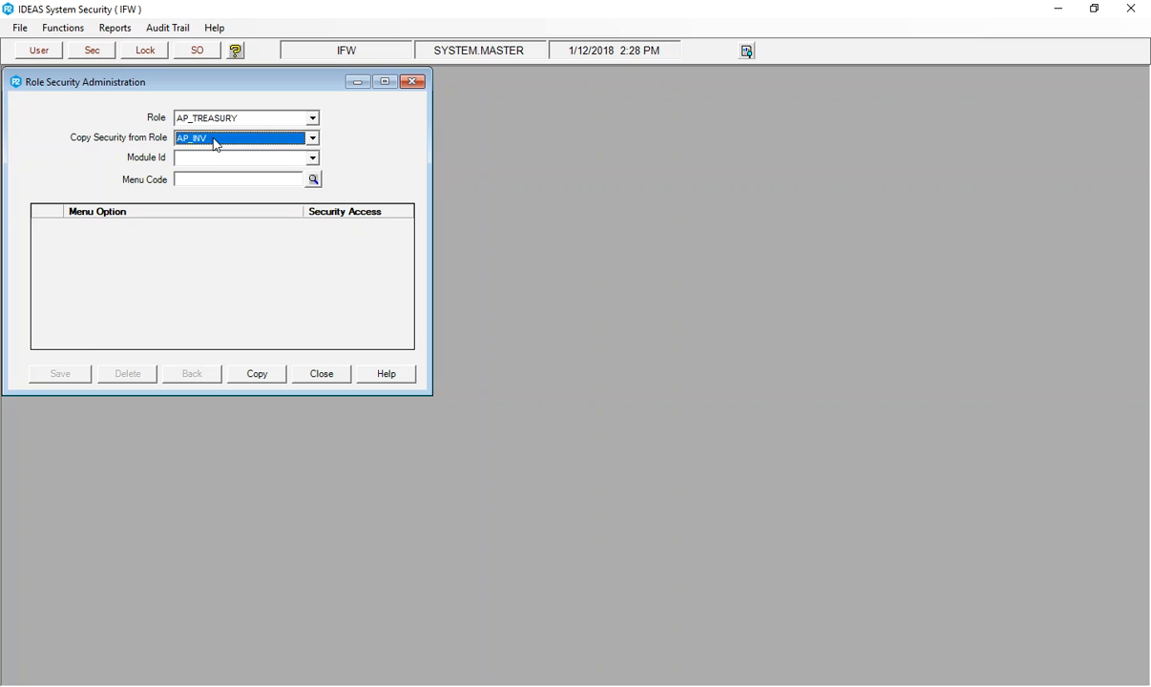
left_click(203, 138)
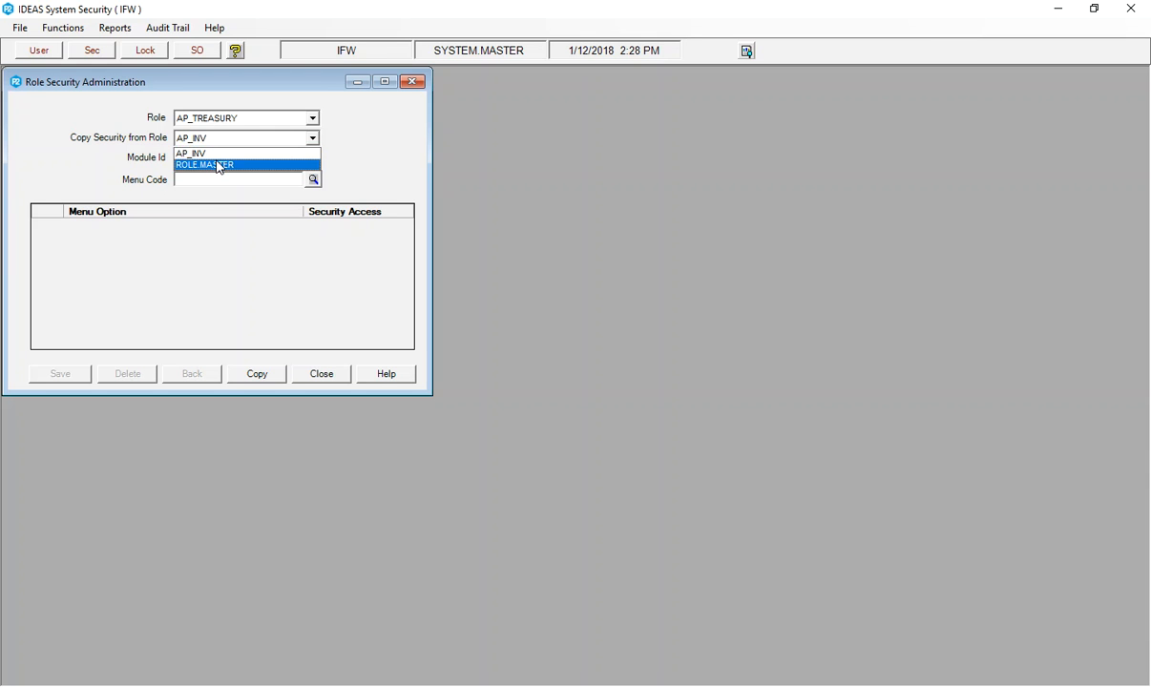
left_click(218, 166)
left_click(250, 377)
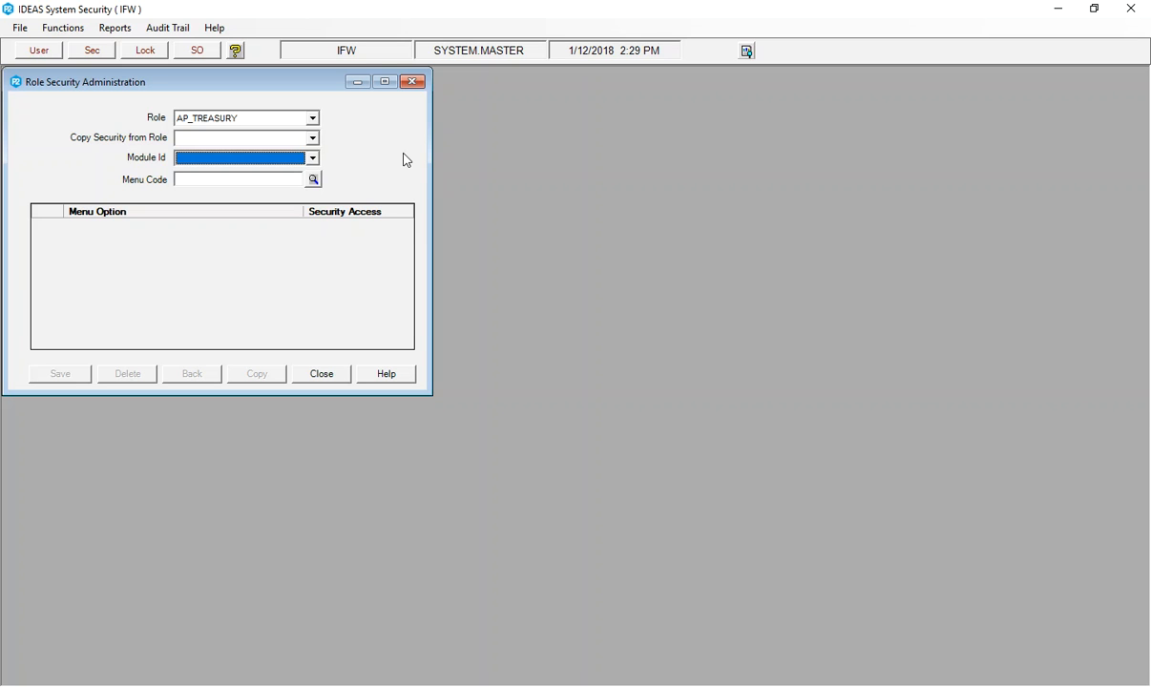
Load the access list of the AP_TREASURY role for module AP and menu code Menu.
left_click(312, 159)
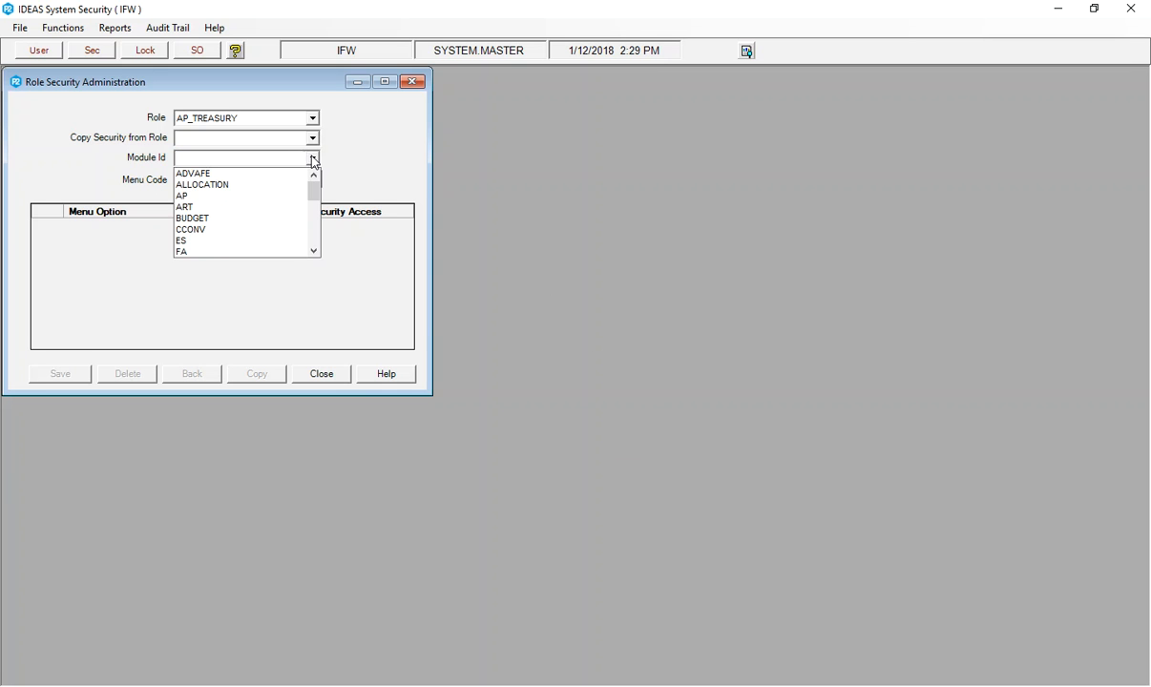
left_click(188, 195)
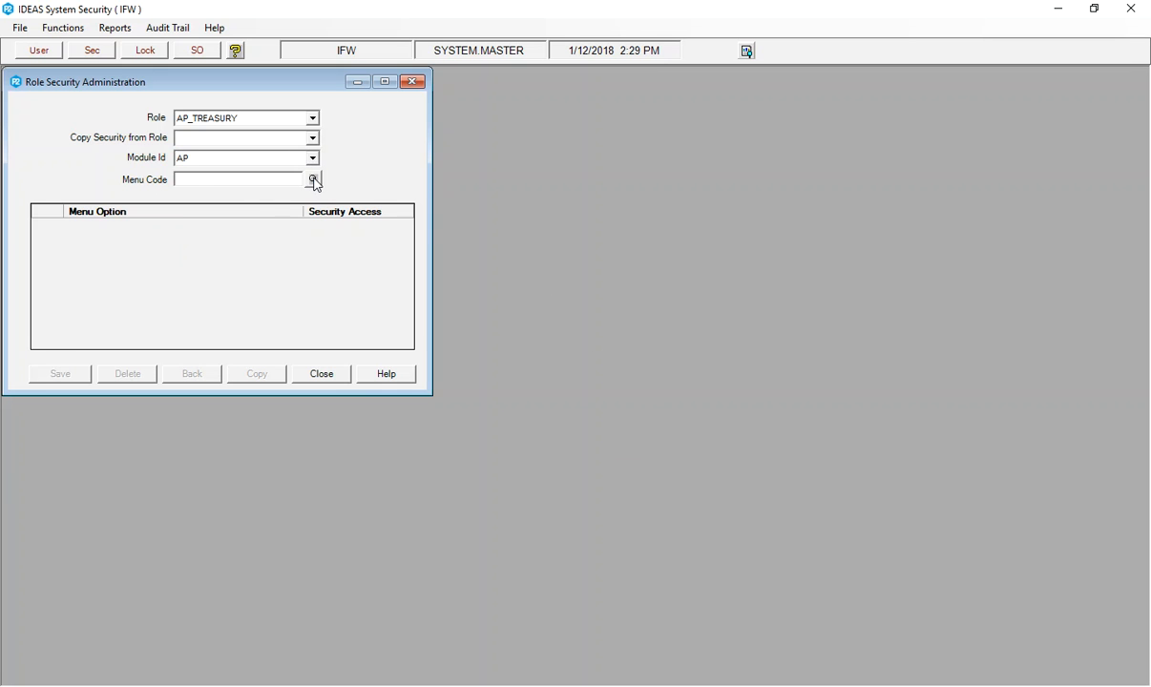
left_click(313, 180)
left_click(321, 283)
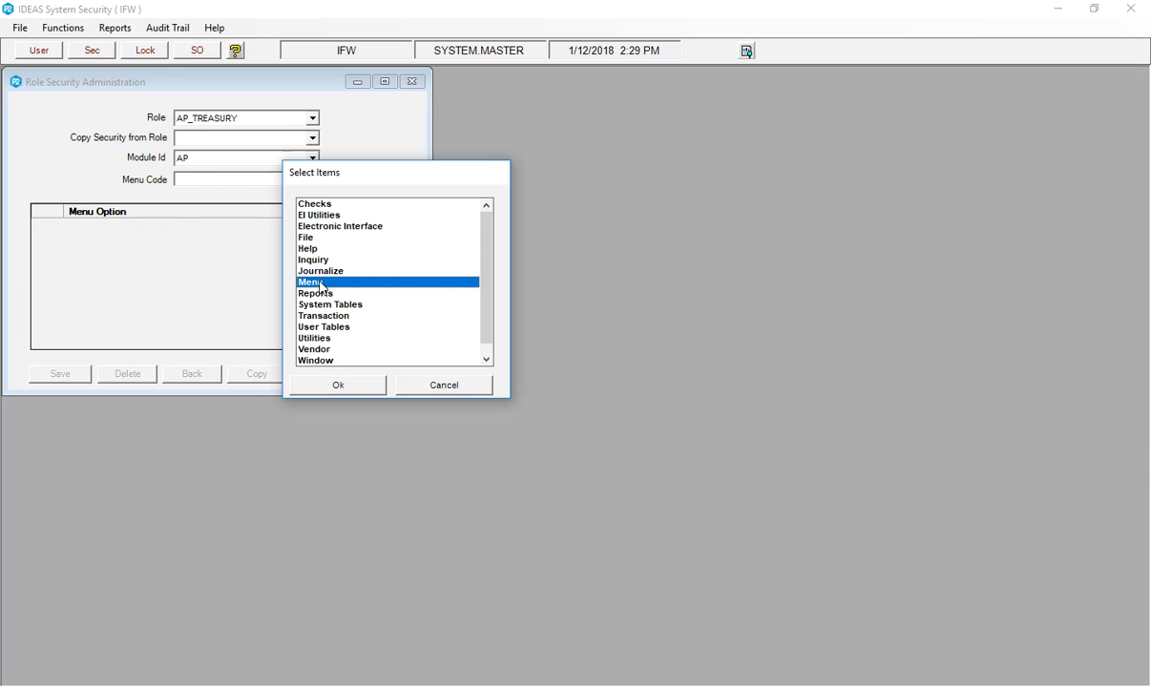
left_click(336, 382)
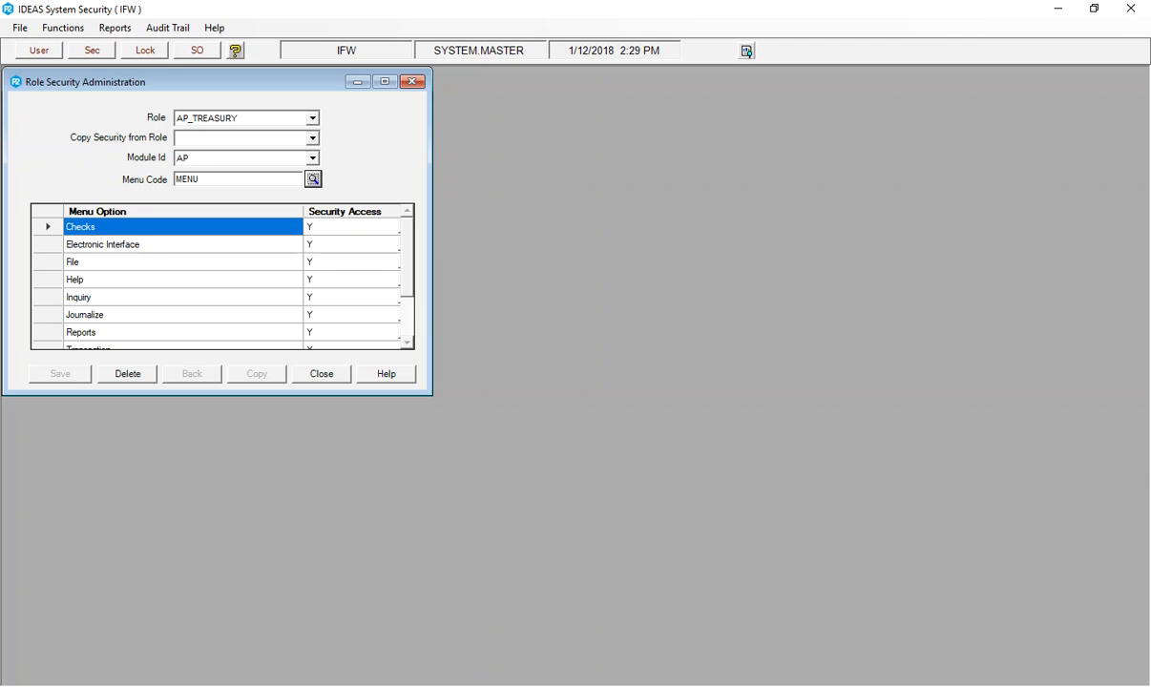
Switch to IDEAS Accounts Payable and examine which functions its Checks, Journalize, Utilities, Transaction and Vendor menus contain.
left_click(803, 685)
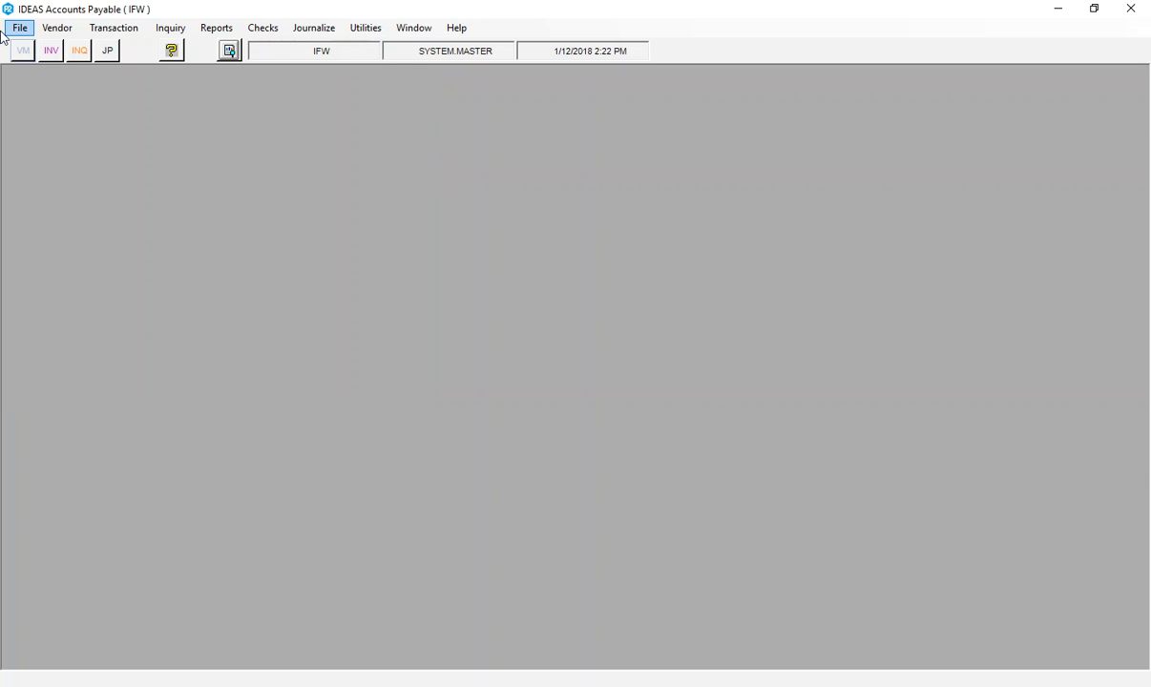
left_click(277, 34)
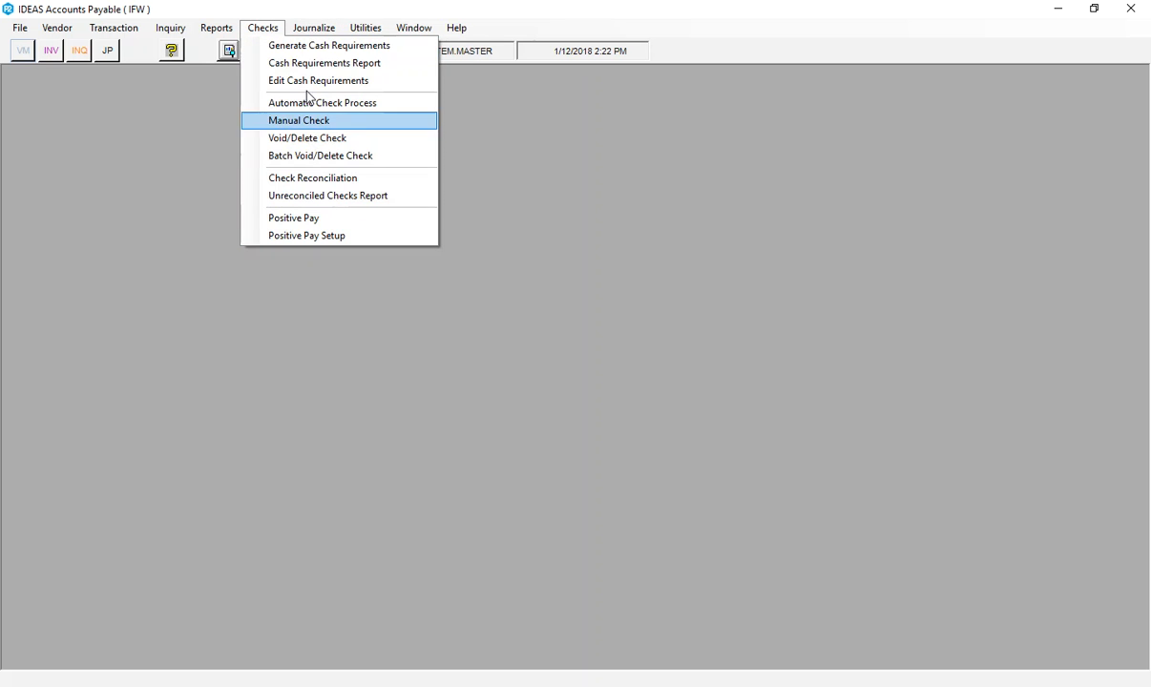
mouse_move(313, 36)
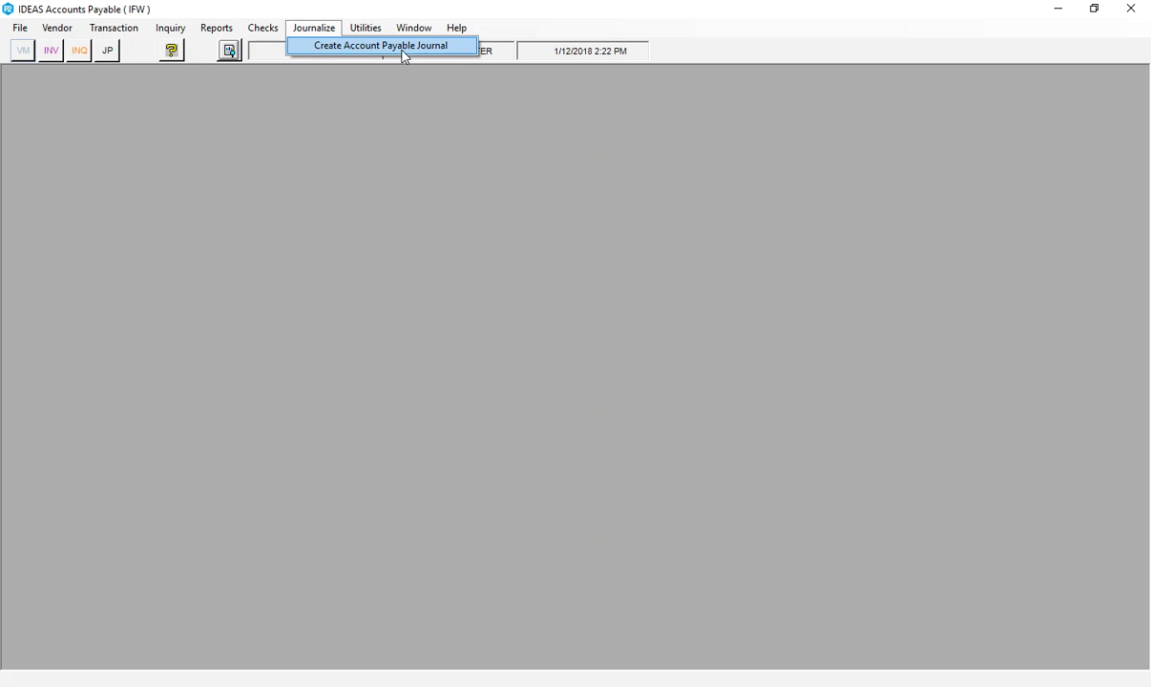
mouse_move(380, 32)
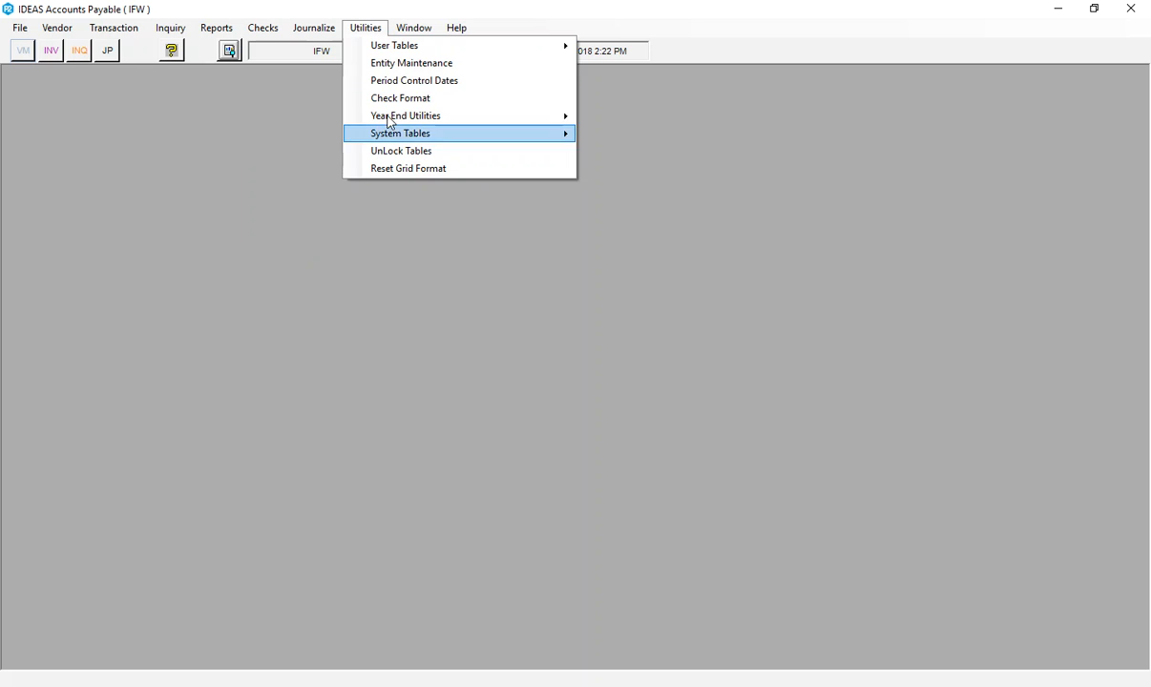
mouse_move(138, 32)
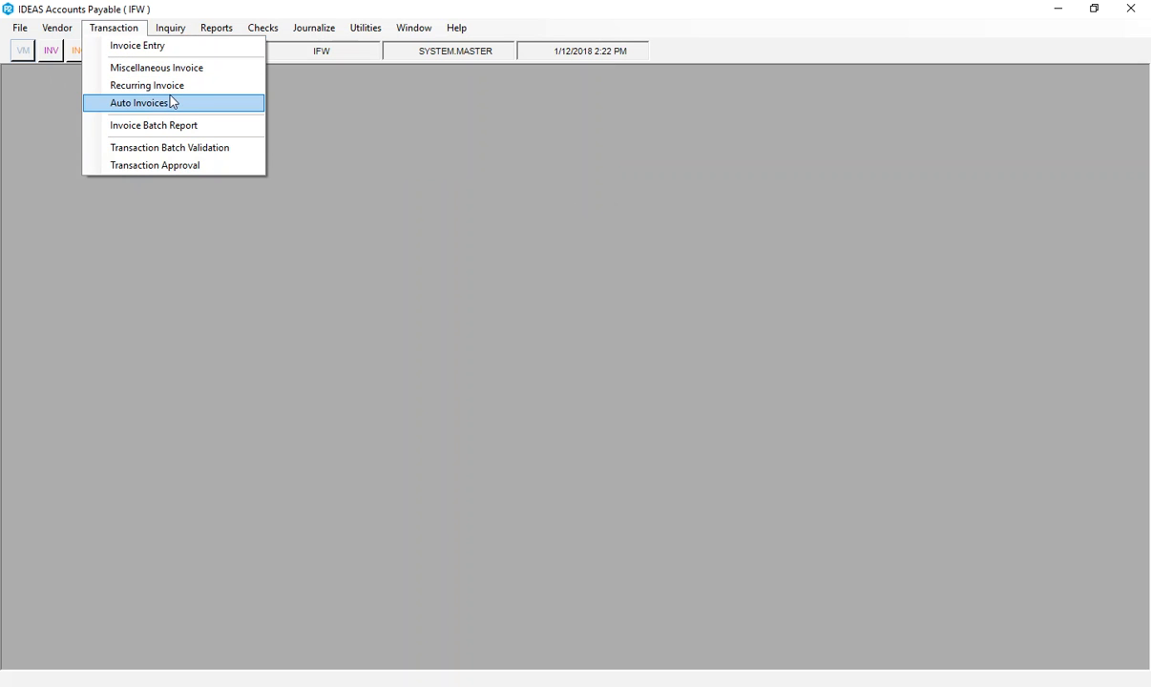
mouse_move(59, 34)
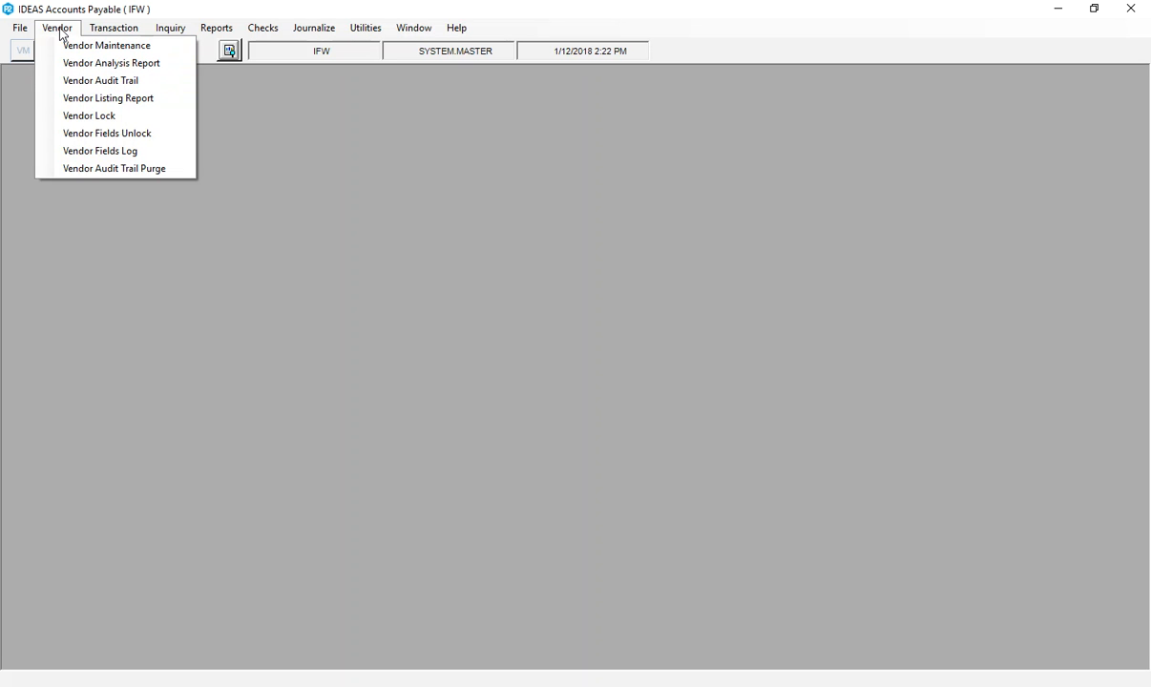
mouse_move(103, 33)
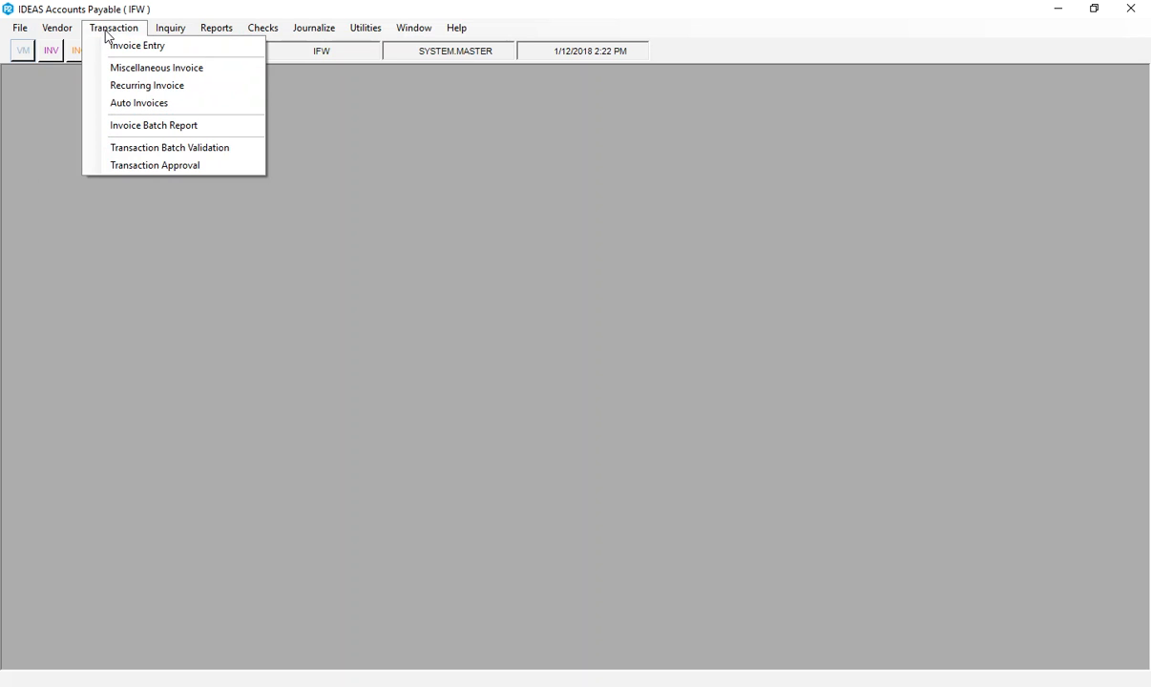
mouse_move(314, 29)
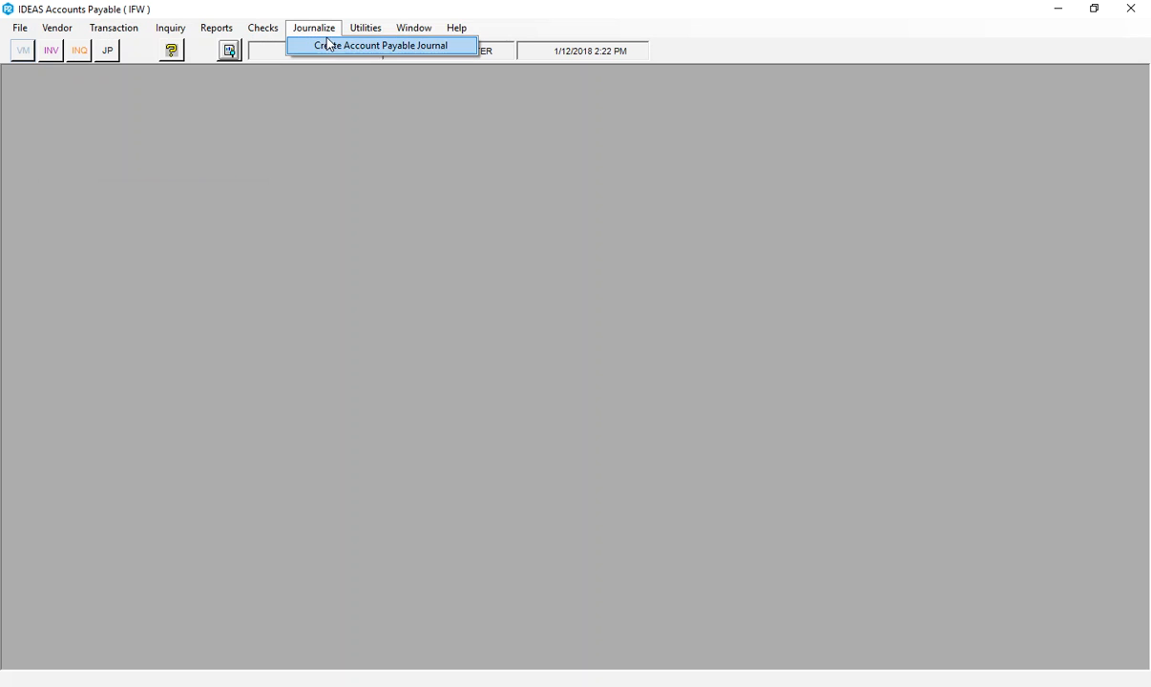
mouse_move(357, 39)
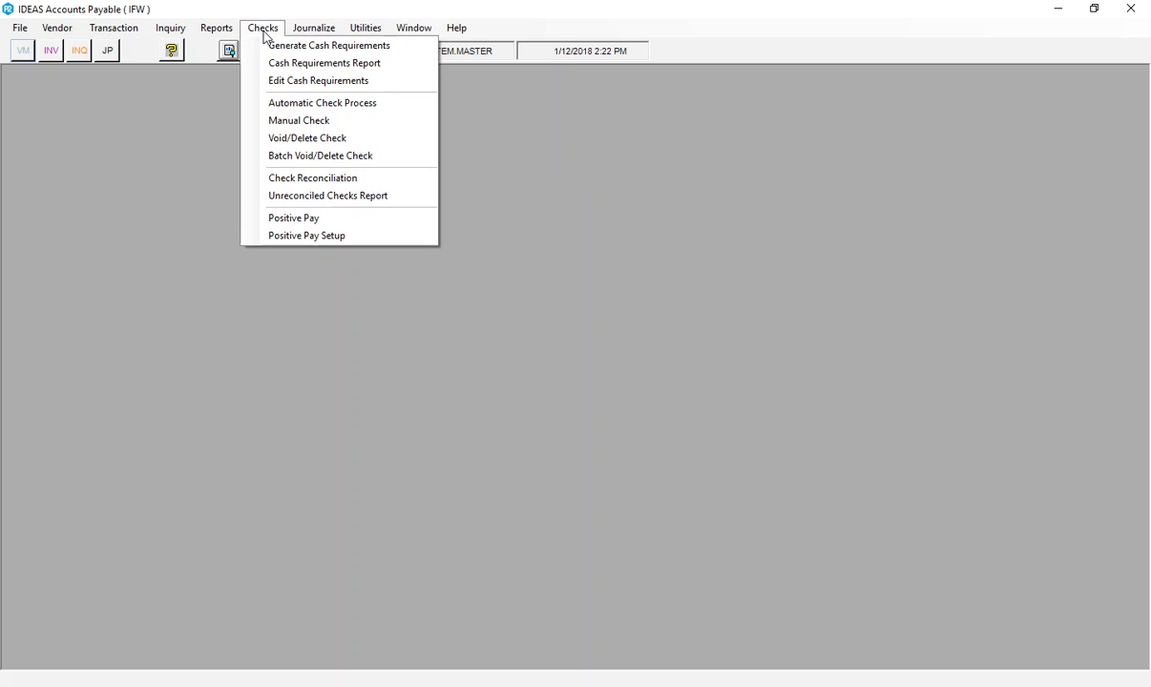
mouse_move(218, 35)
mouse_move(175, 34)
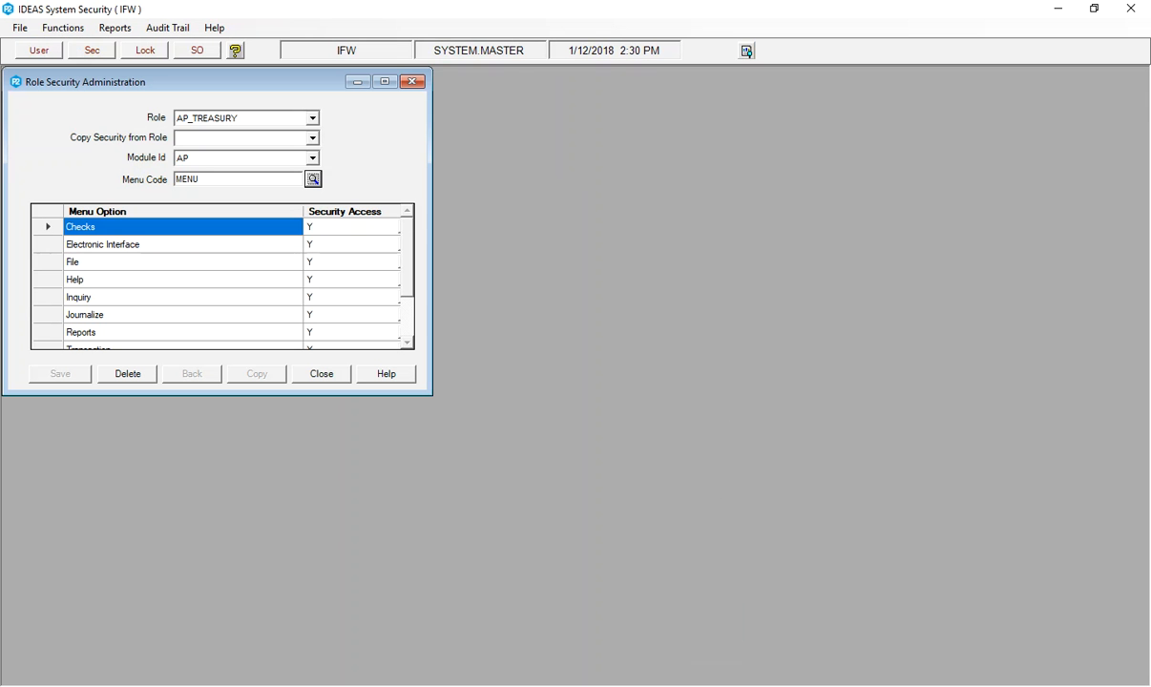
Back in IDEAS System Security, reselect Menu as the AP module's menu code for the AP_TREASURY role.
left_click(313, 178)
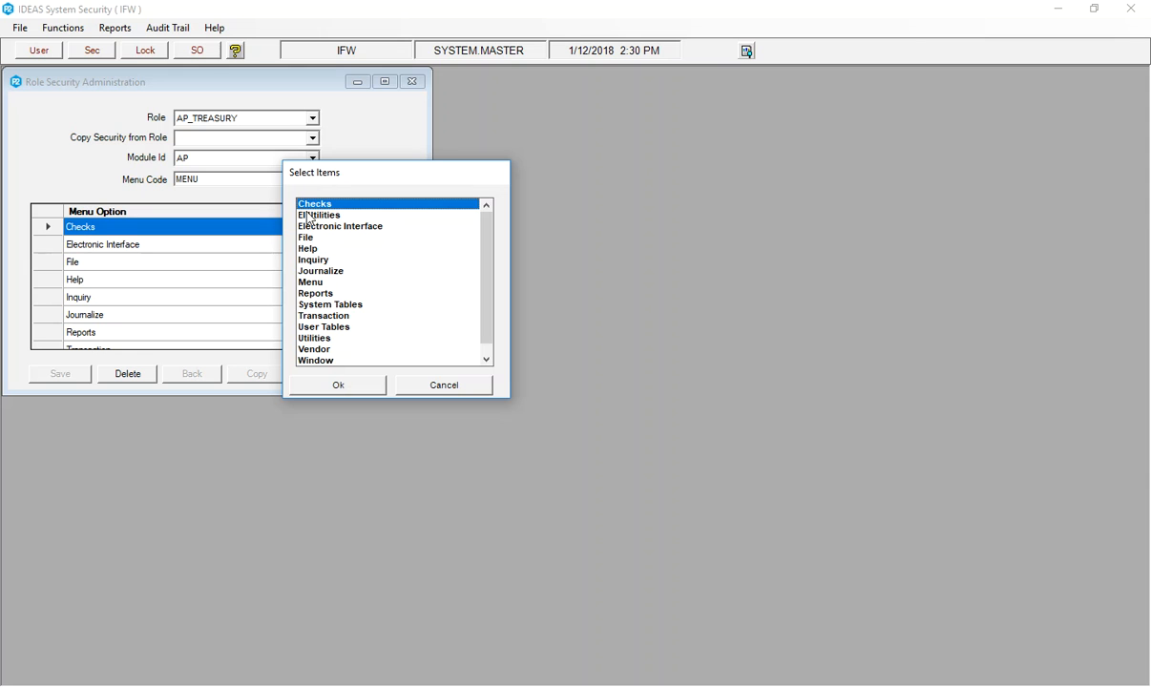
left_click(317, 282)
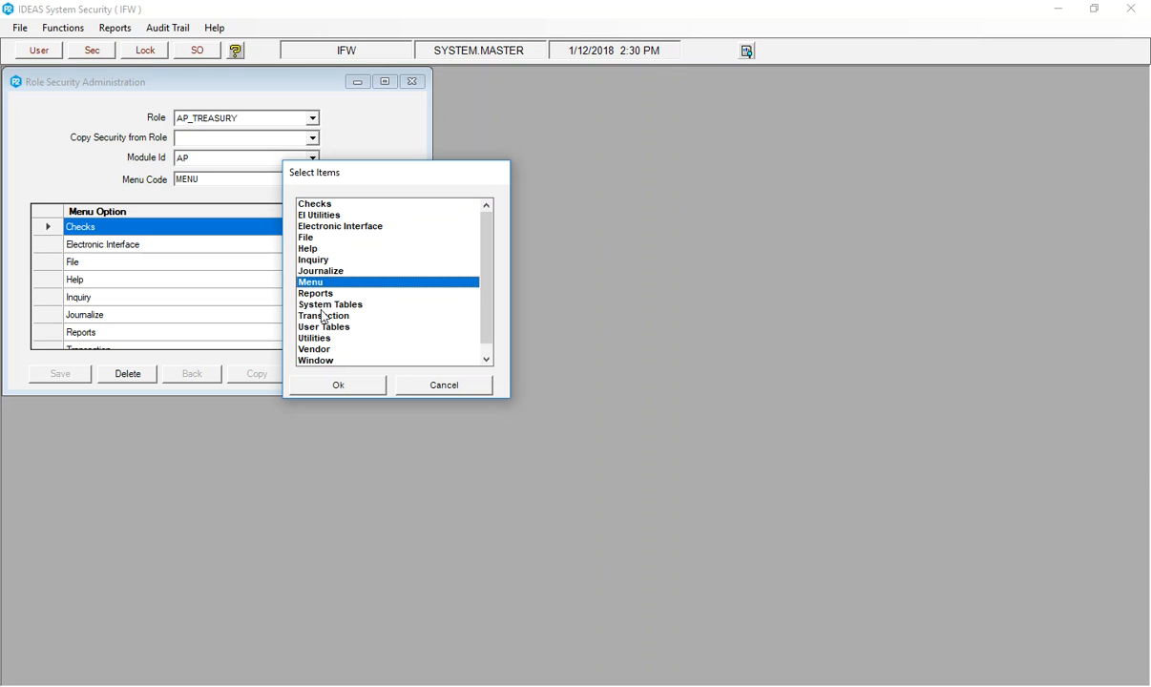
left_click(332, 385)
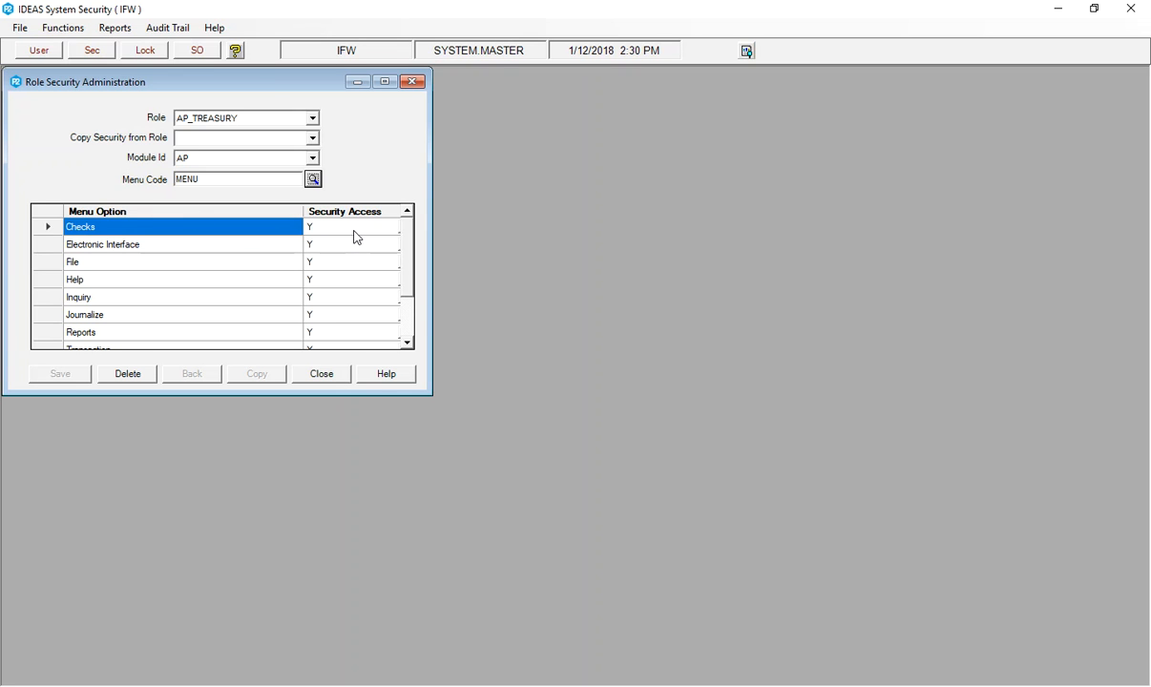
Set security access to N for Journalize, Transaction, Utilities and Vendor in the AP module, and save the changes.
left_click(344, 316)
type("N")
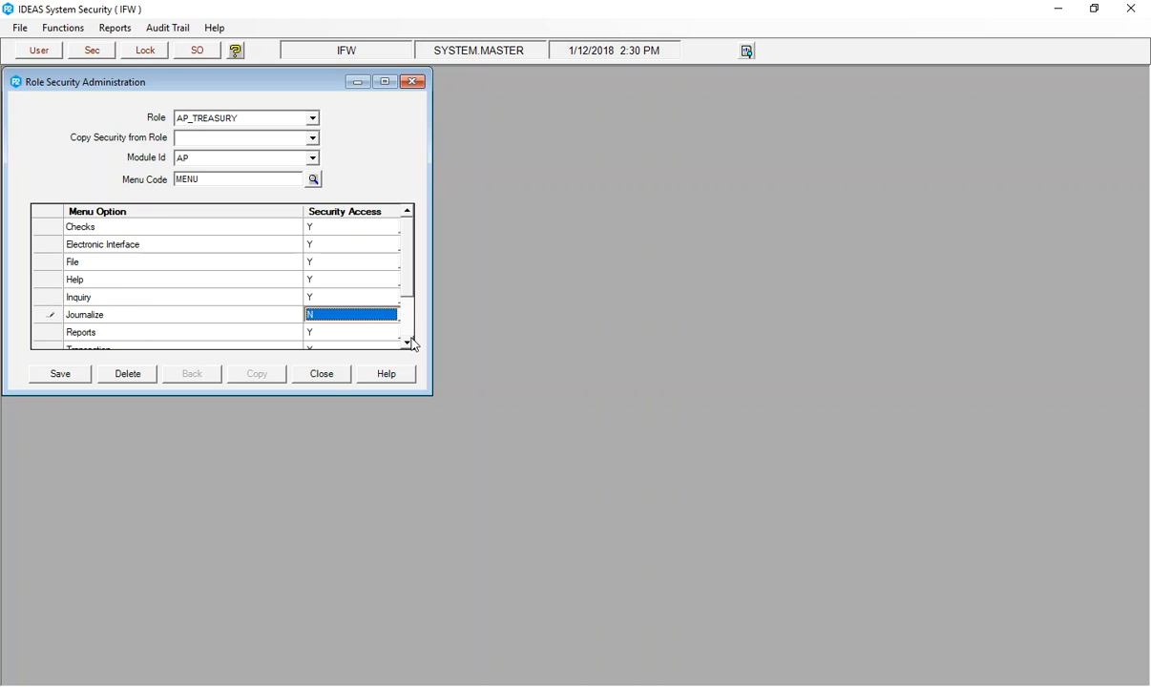
left_click(410, 341)
left_click(410, 341)
left_click(410, 340)
left_click(328, 303)
type("N")
left_click(334, 316)
type("N")
left_click(325, 335)
type("N")
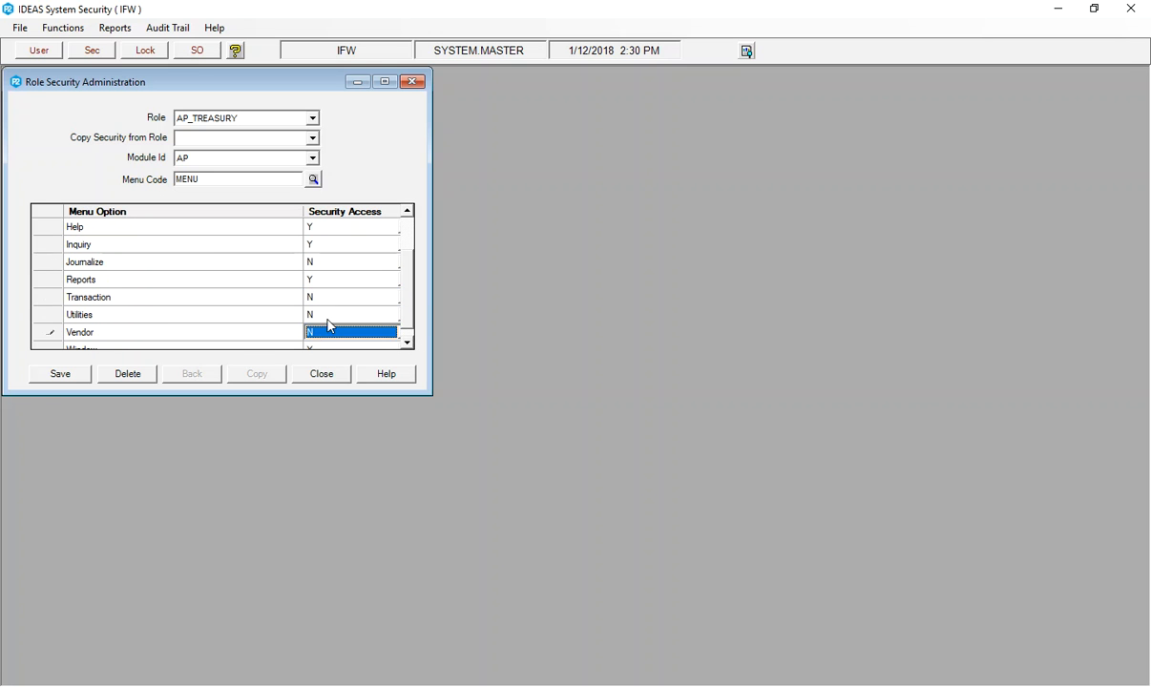
left_click(76, 379)
Load the AP_TREASURY role's access list for module GL and menu code Menu.
left_click(313, 159)
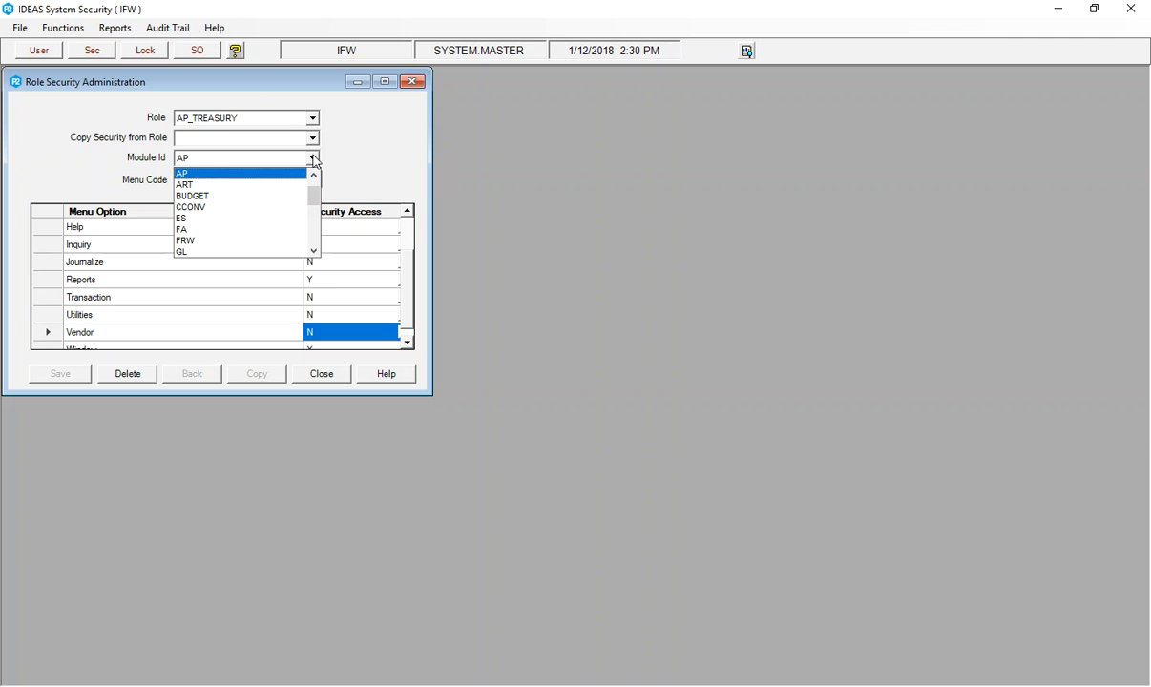
left_click(195, 252)
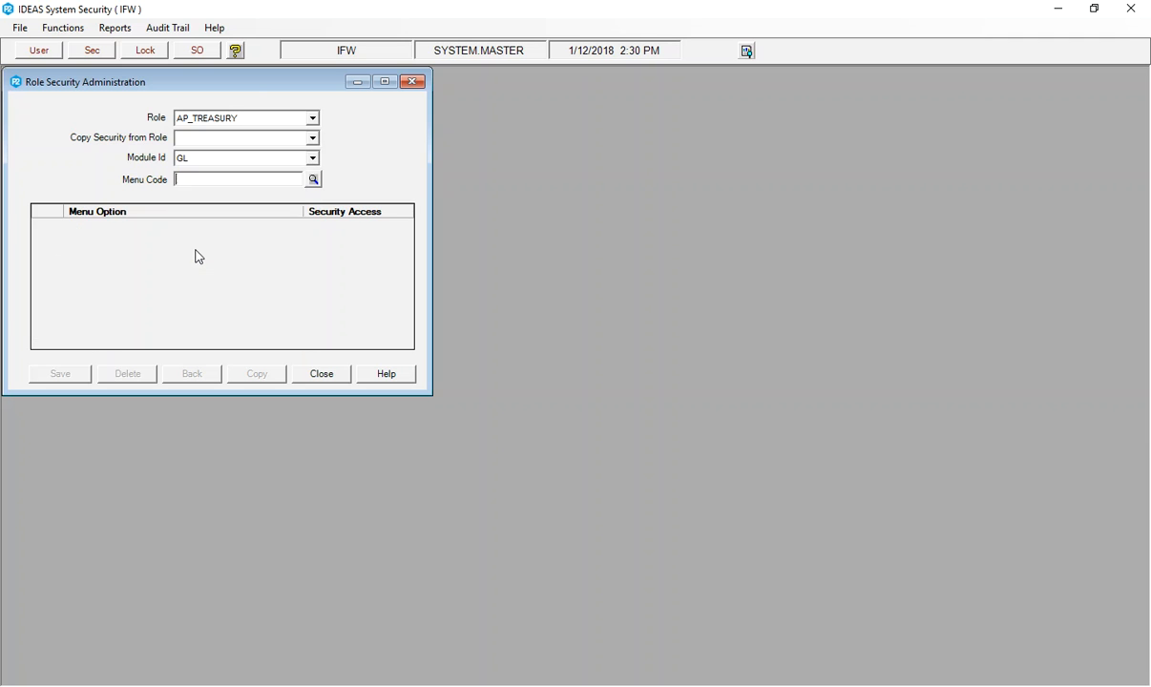
left_click(314, 180)
left_click(307, 304)
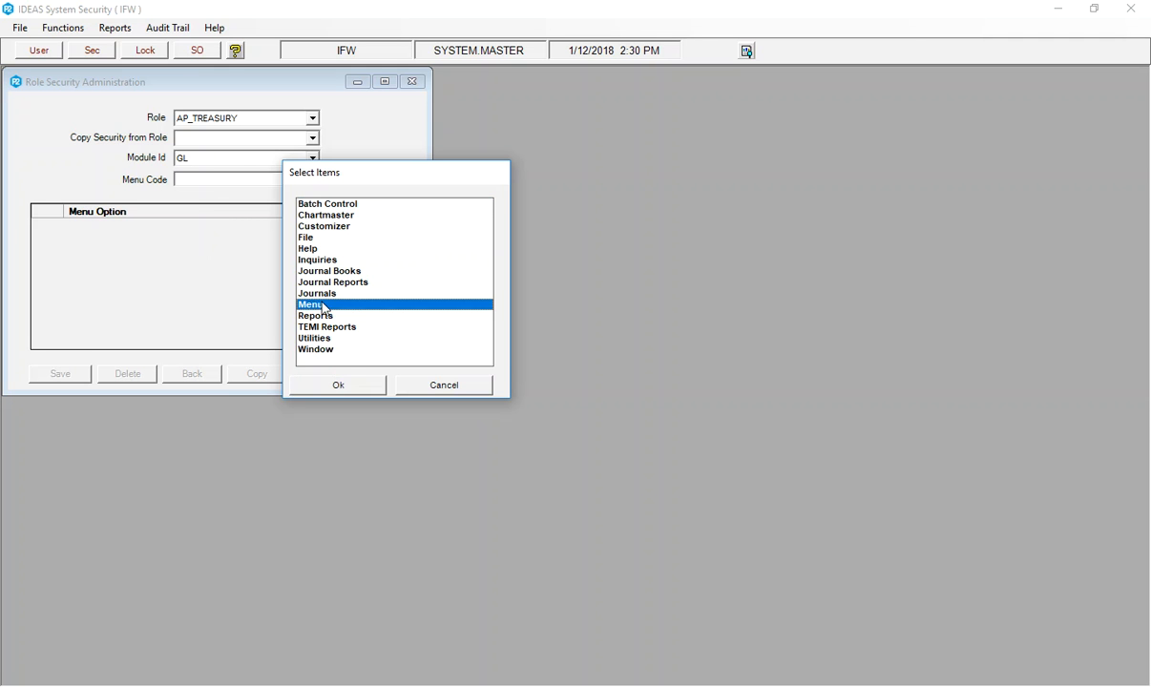
left_click(339, 383)
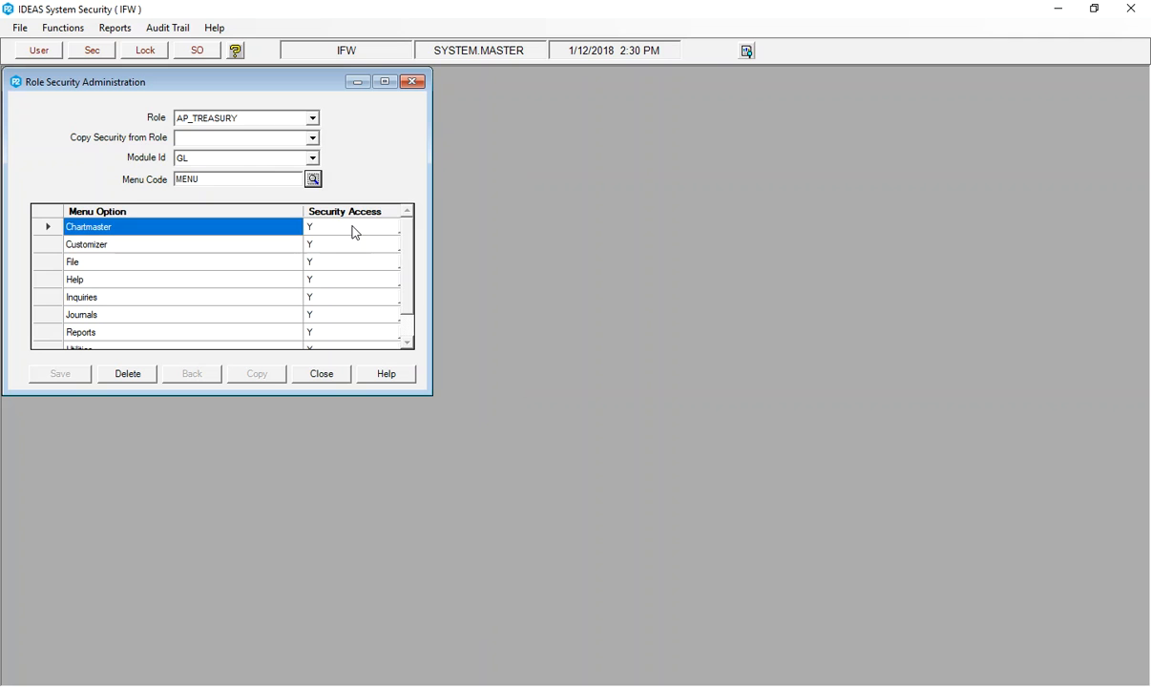
Set security access to N for every GL menu option from Chartmaster through Window, then save and close Role Security Administration.
left_click(353, 232)
type("N")
left_click(323, 246)
type("N")
left_click(316, 265)
type("N")
left_click(321, 285)
type("N")
left_click(321, 302)
type("N")
left_click(320, 318)
type("N")
left_click(320, 333)
type("N")
left_click(322, 346)
type("N")
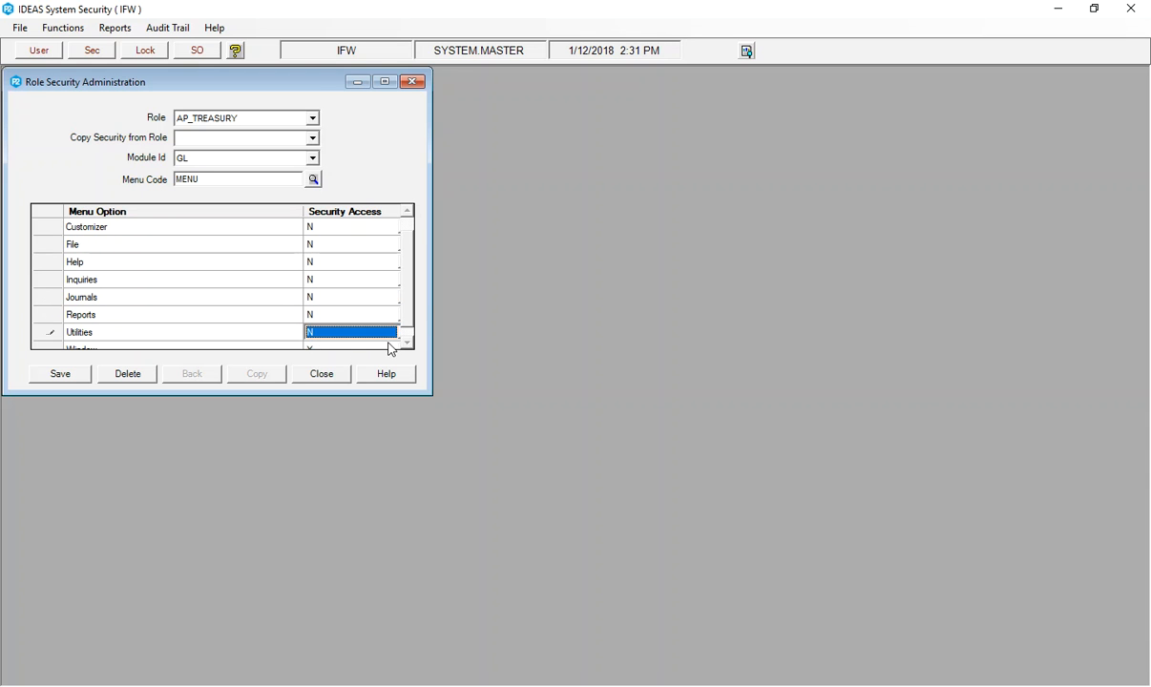
left_click(329, 347)
type("N")
left_click(60, 374)
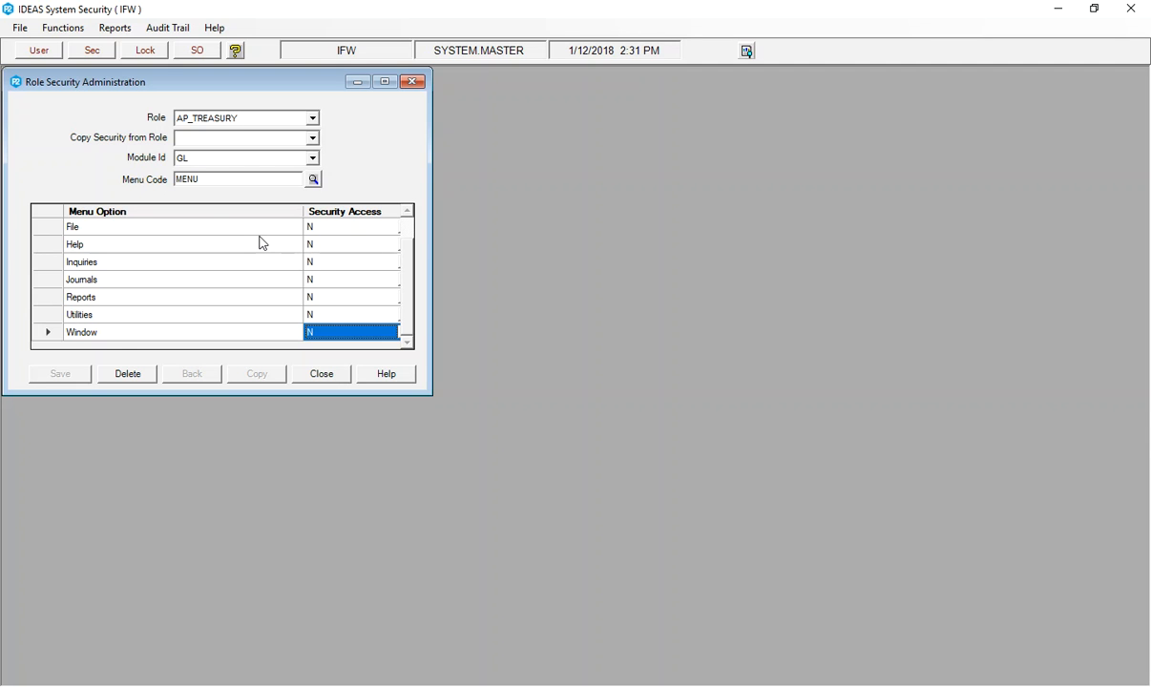
left_click(340, 377)
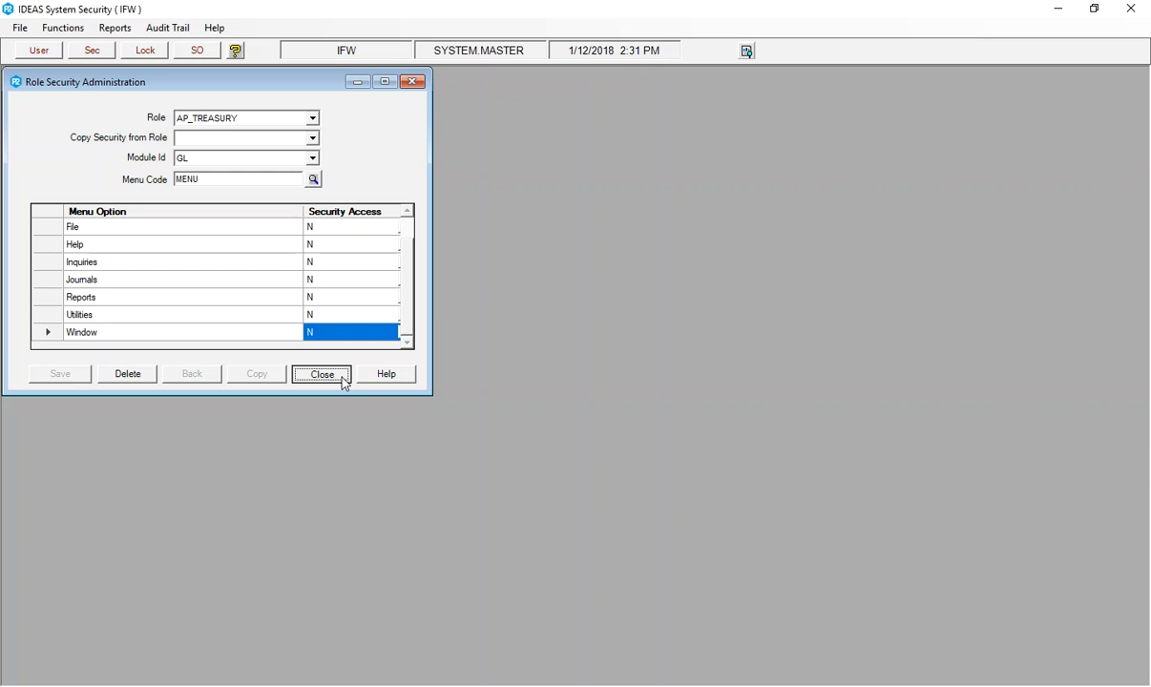
In User Role Administration, assign IDEAS and SYSTEM.MASTER as members of the AP_TREASURY role.
left_click(63, 28)
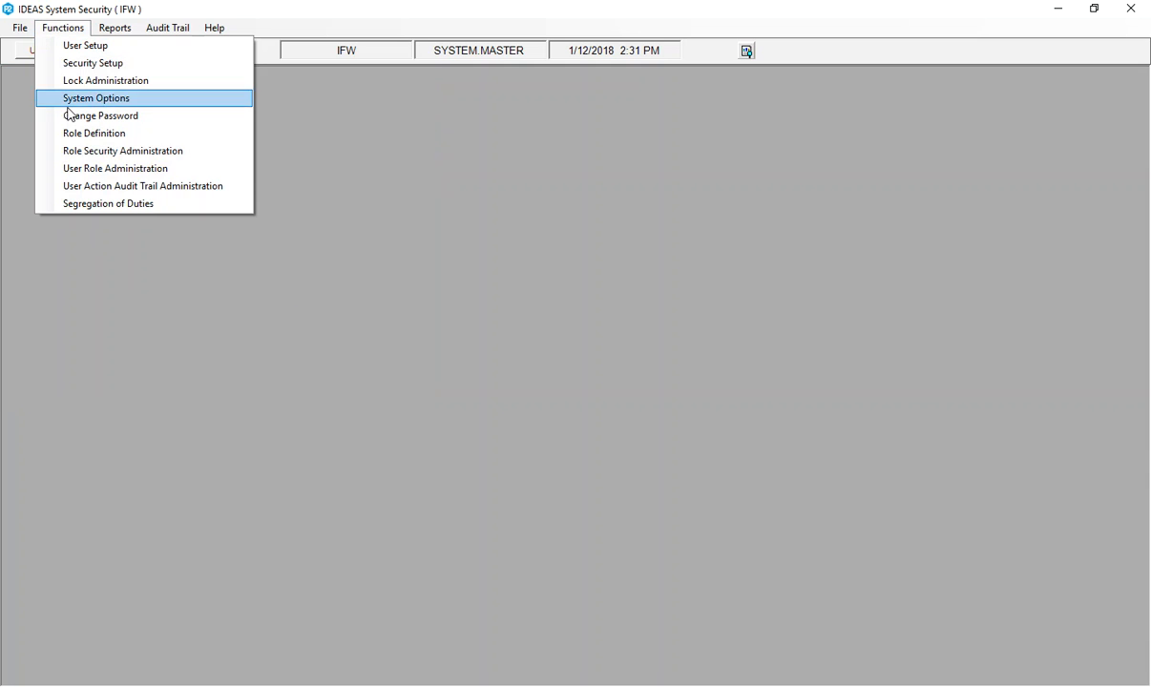
left_click(133, 170)
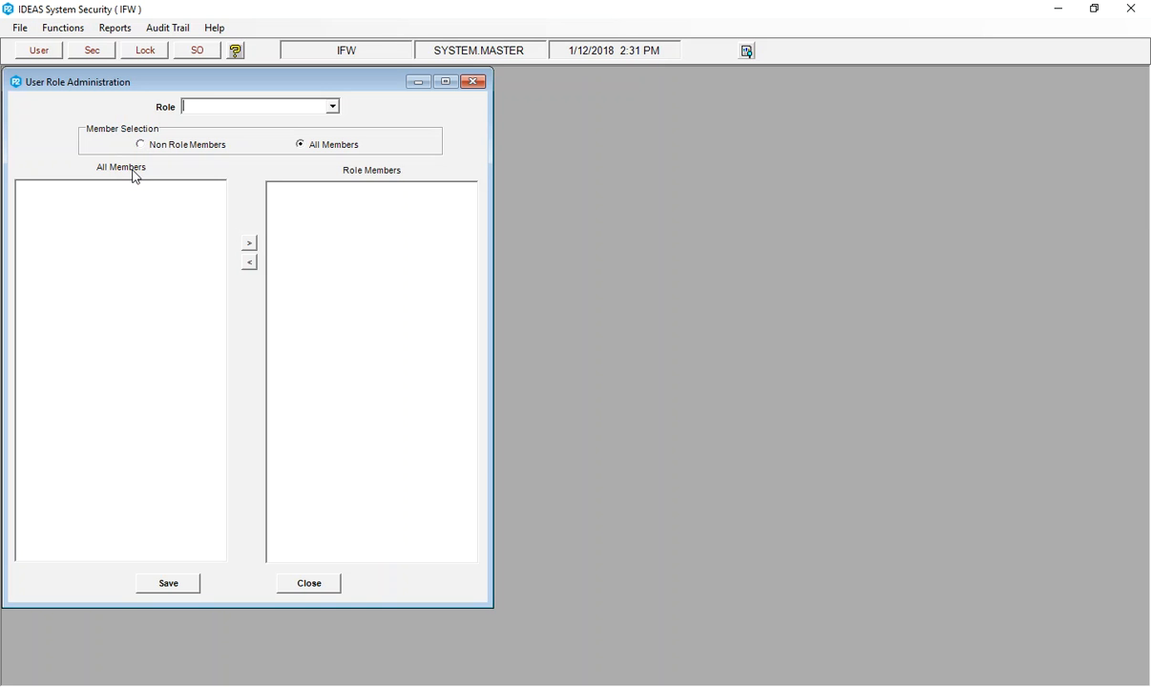
left_click(328, 108)
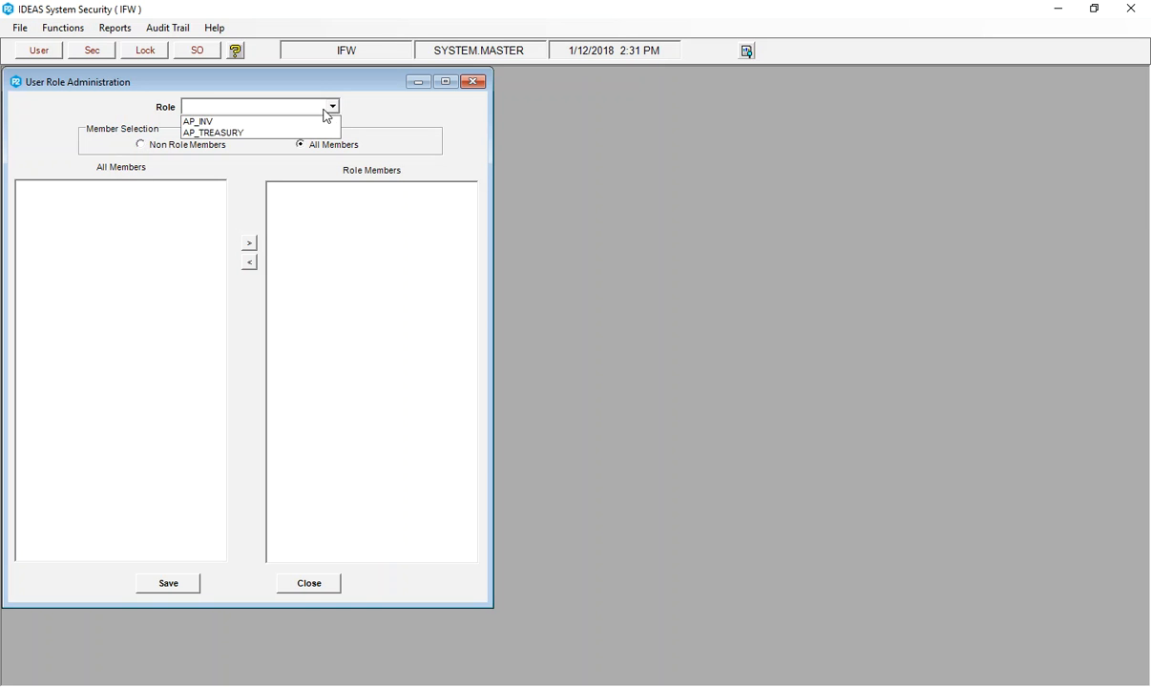
left_click(218, 133)
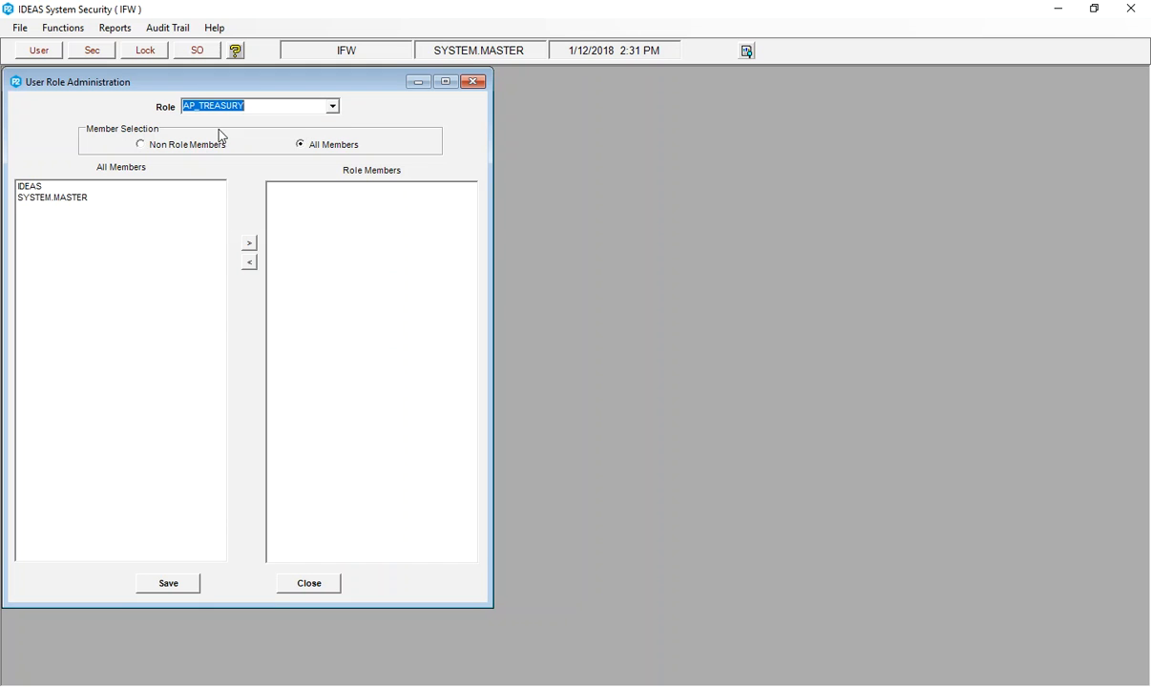
left_click(33, 186)
left_click(248, 247)
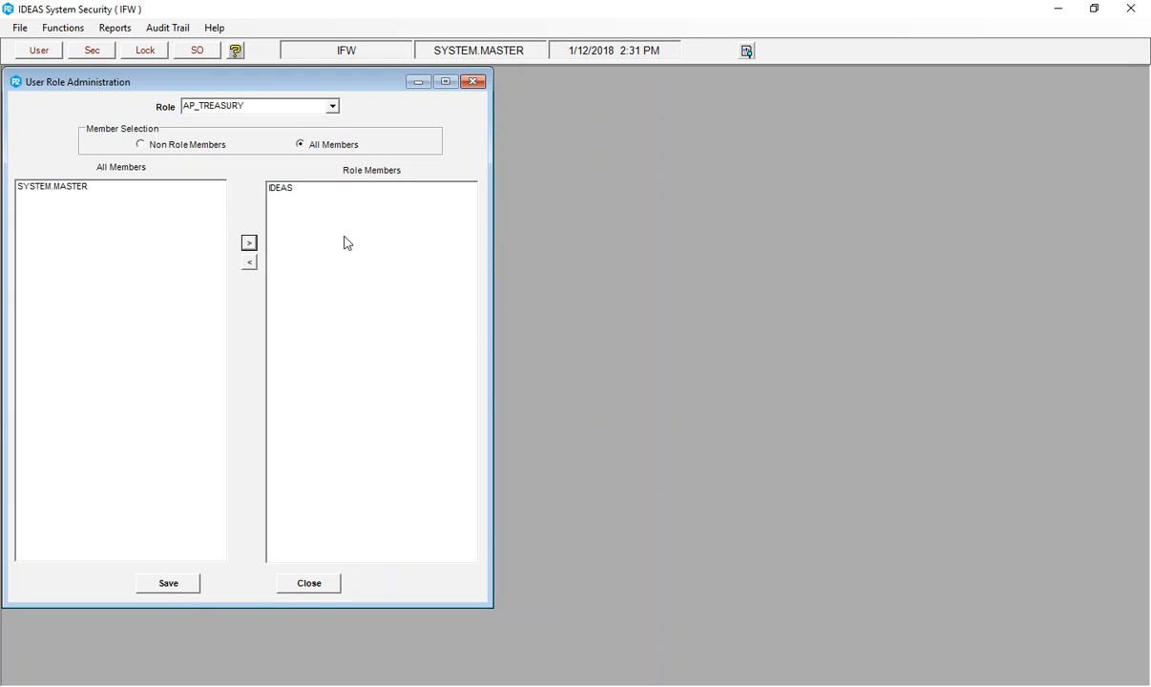
left_click(23, 186)
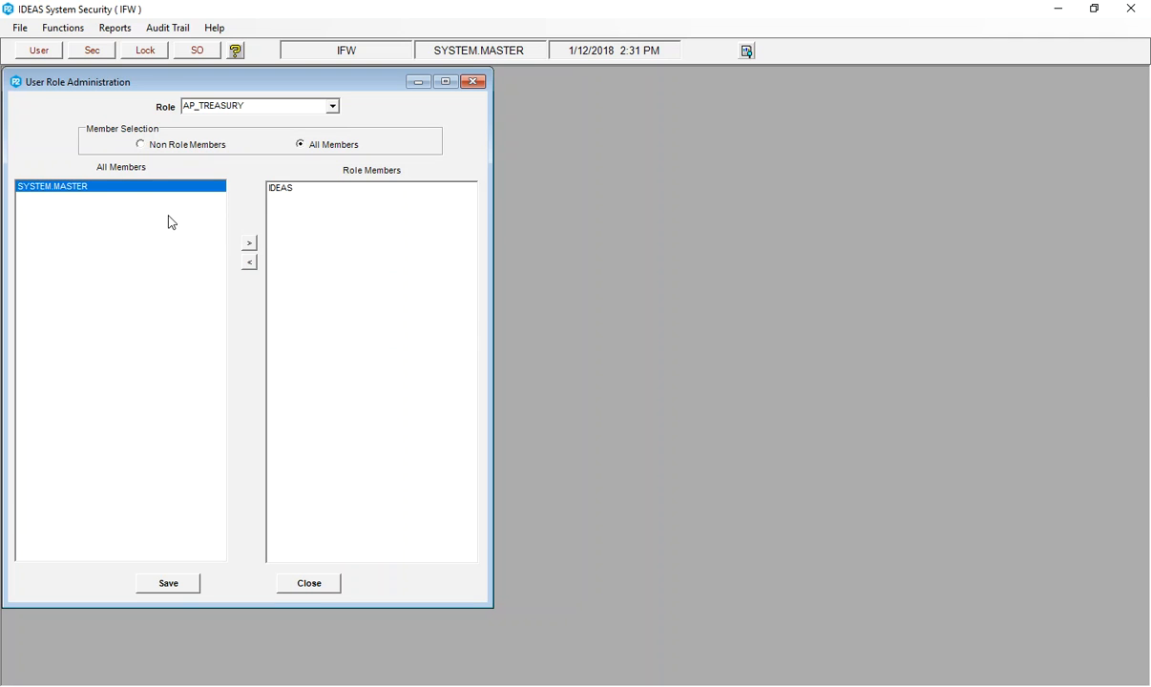
left_click(249, 242)
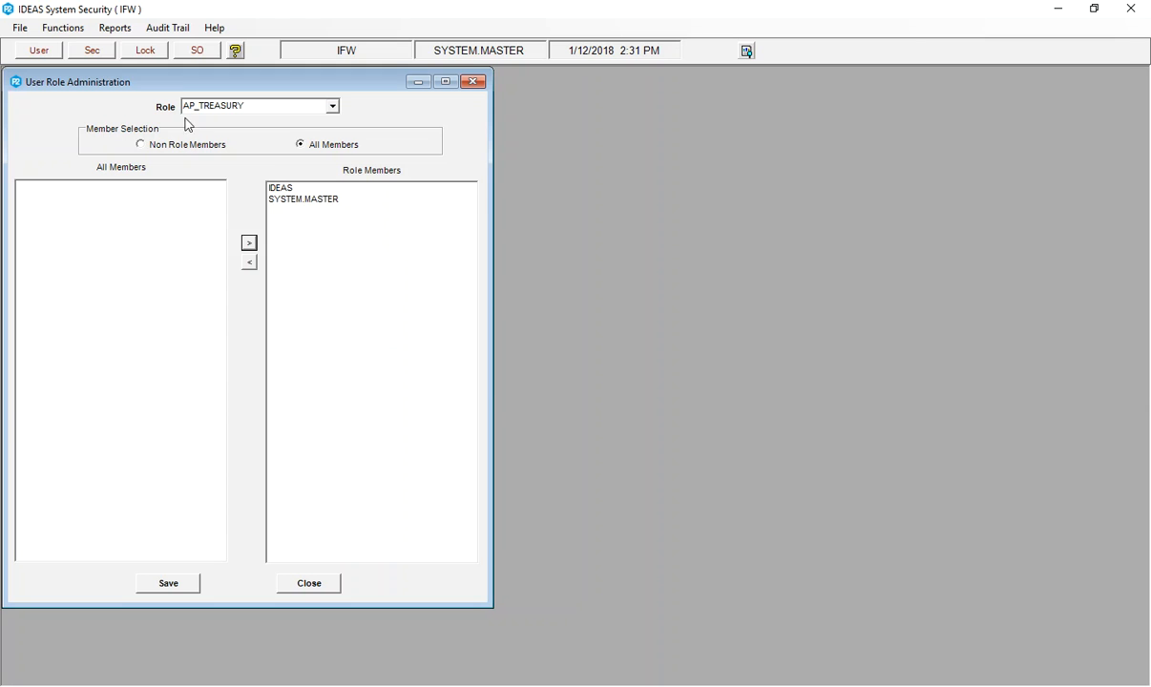
Remove SYSTEM.MASTER from the AP_TREASURY role members and close User Role Administration without saving.
left_click(301, 200)
left_click(249, 263)
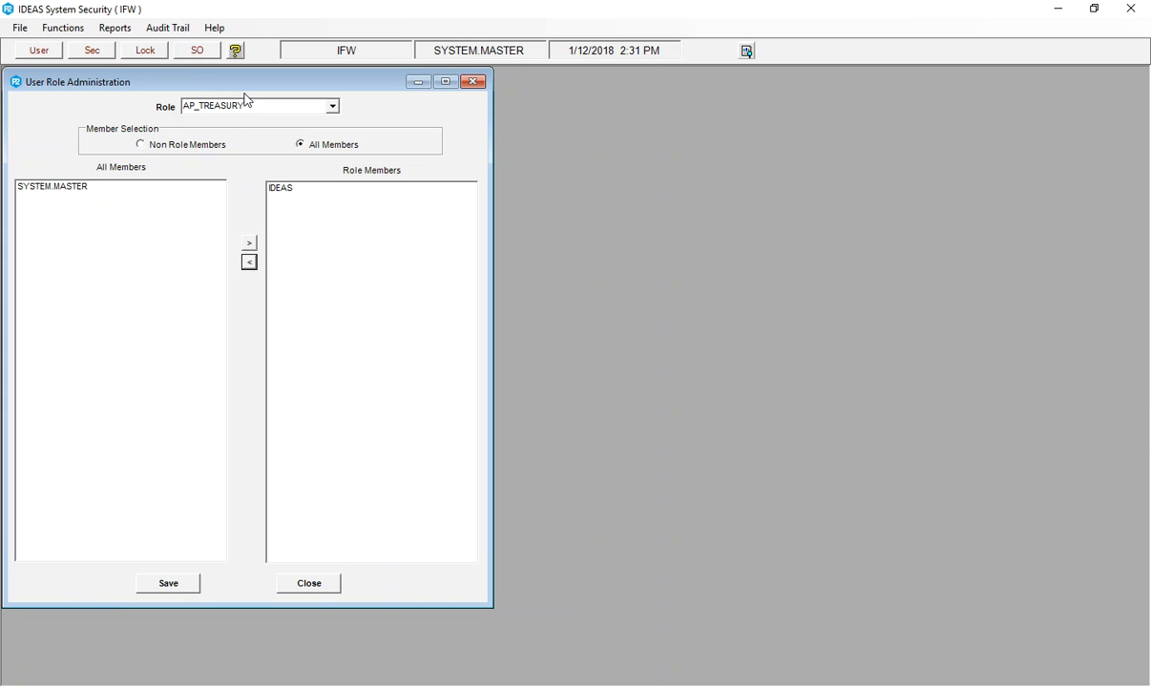
left_click(318, 582)
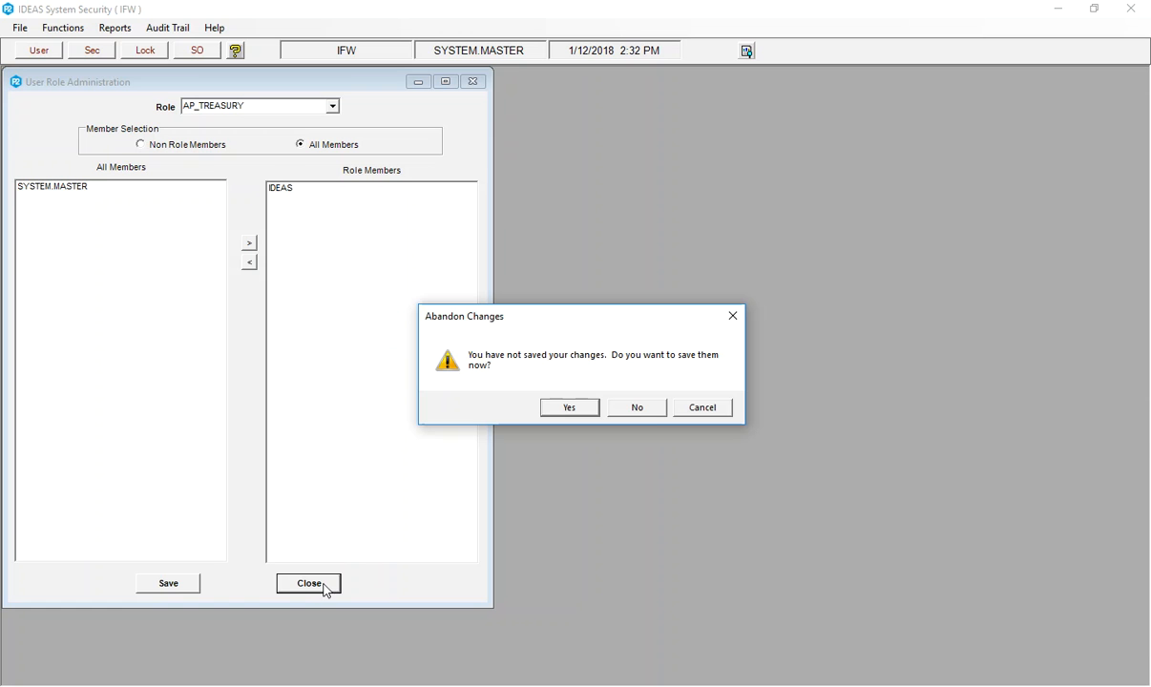
left_click(636, 407)
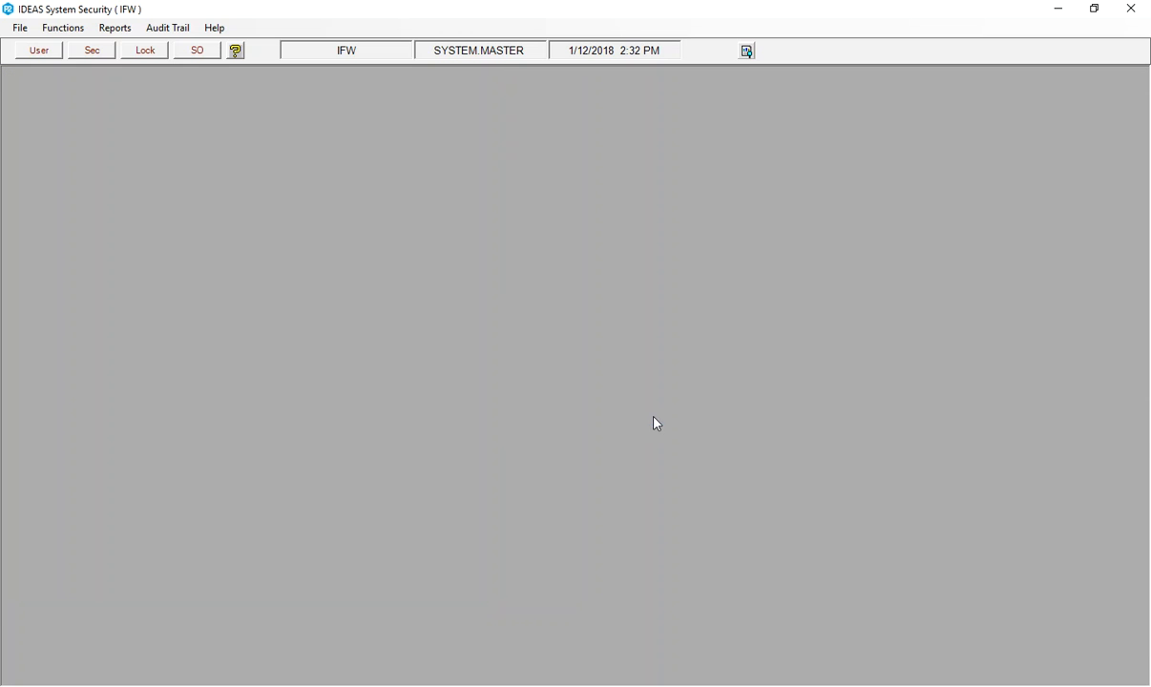
Open User Role Administration.
left_click(66, 28)
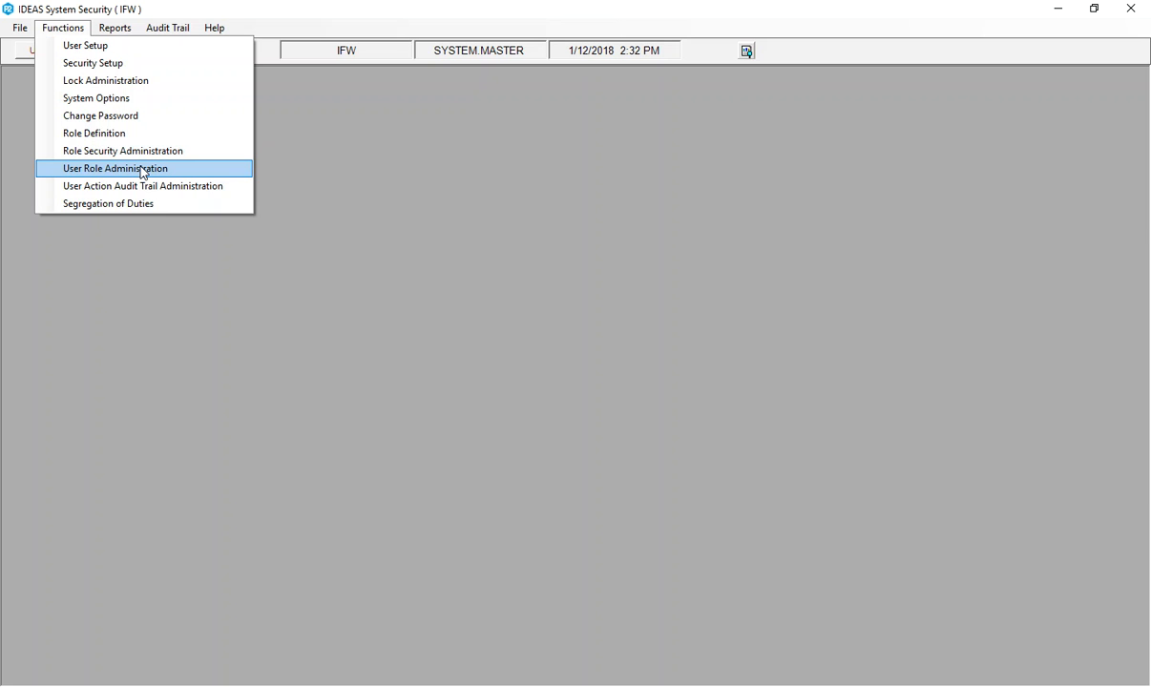
left_click(141, 169)
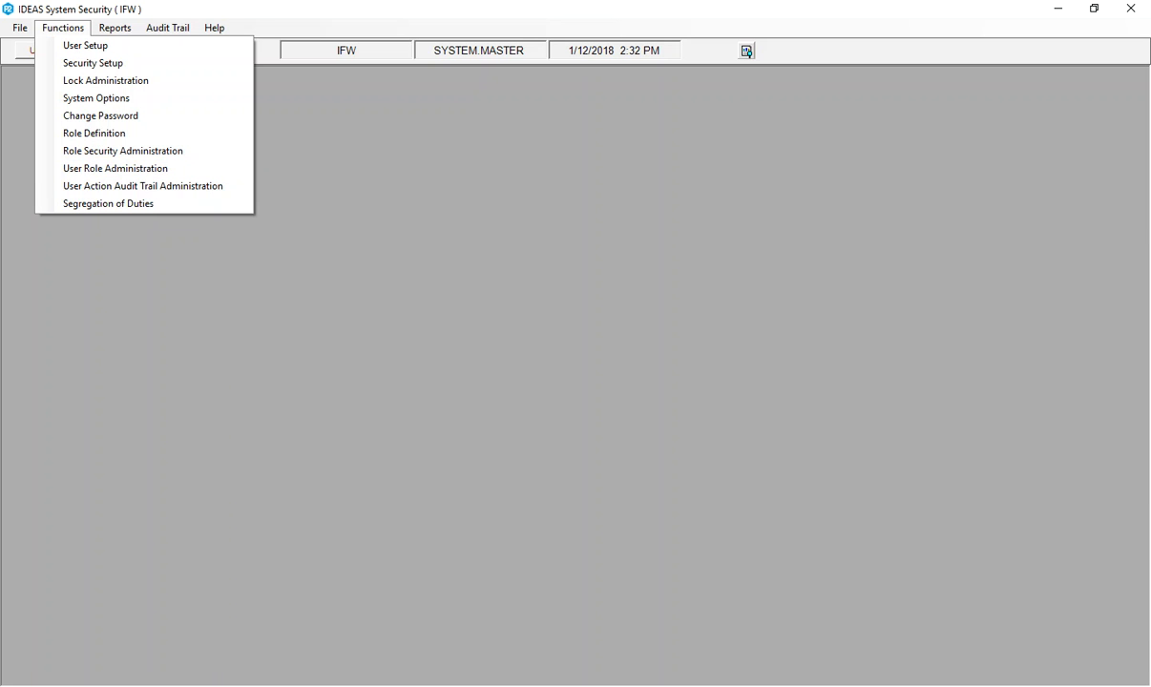